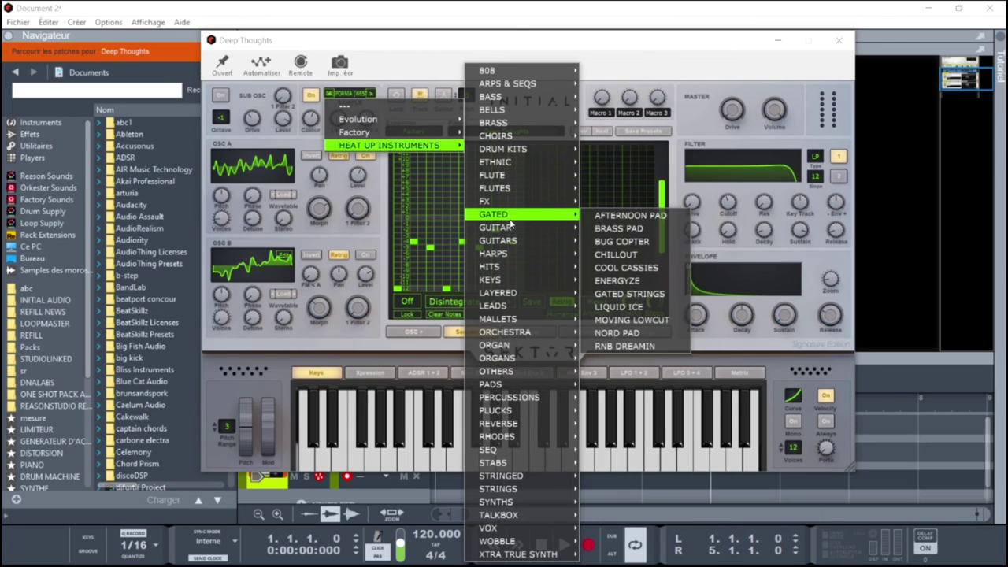
Load the BENT CIRCUIT 04 [VINTAGE] sample from the HEAT UP INSTRUMENTS leads into the Deep Thoughts sample oscillator.
mouse_move(532, 307)
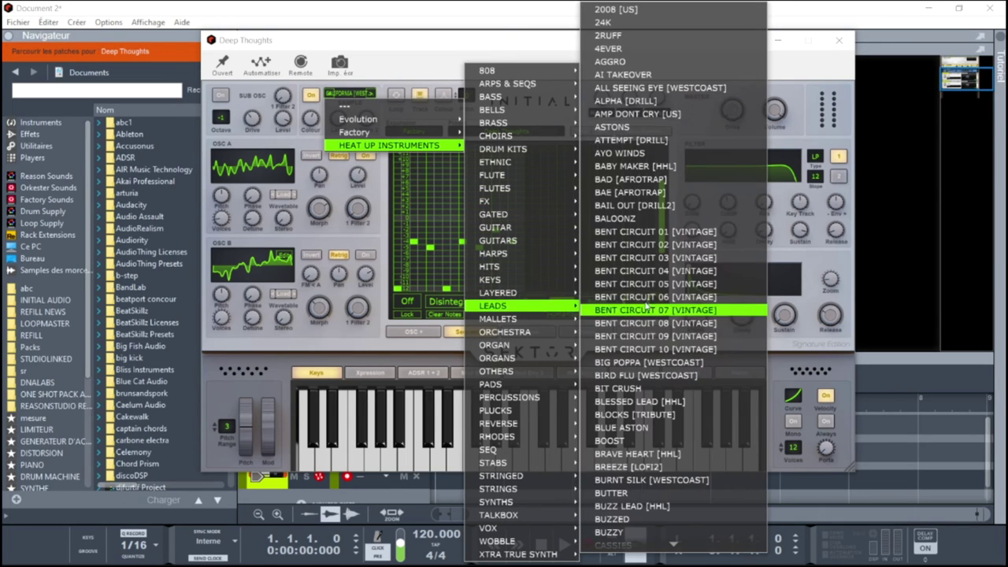
click(687, 272)
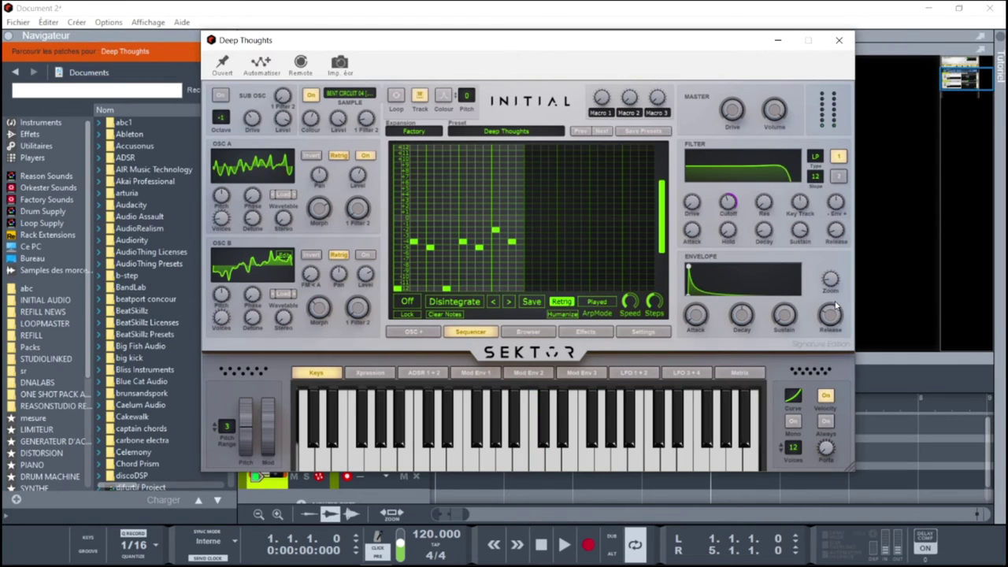
Move Phaser above Compressor in Effect Rack 1 of the Deep Thoughts patch and minimize the synth window.
click(597, 331)
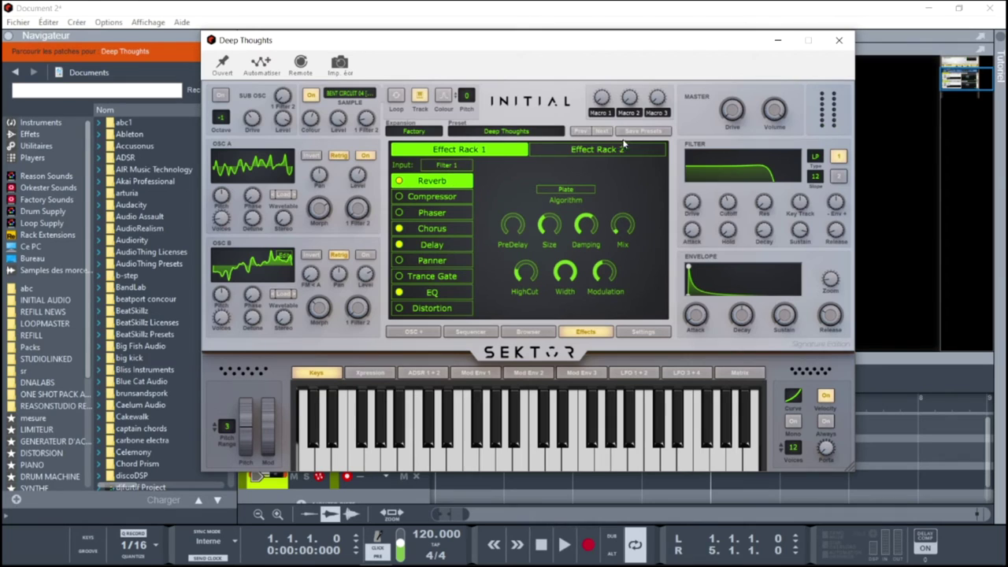
mouse_move(433, 215)
mouse_down()
mouse_move(434, 197)
mouse_move(430, 241)
mouse_move(431, 191)
mouse_move(429, 203)
mouse_up()
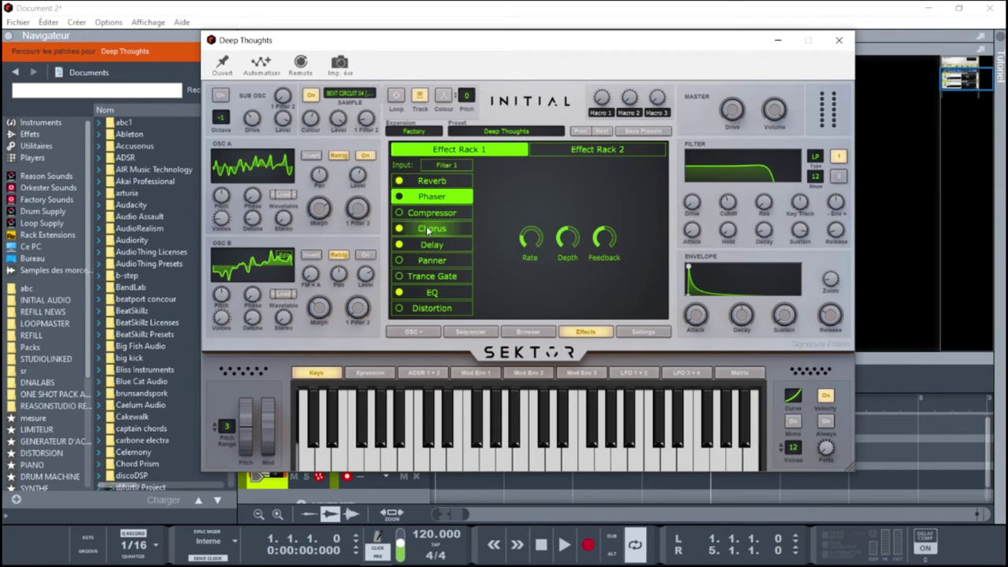
click(433, 150)
click(428, 148)
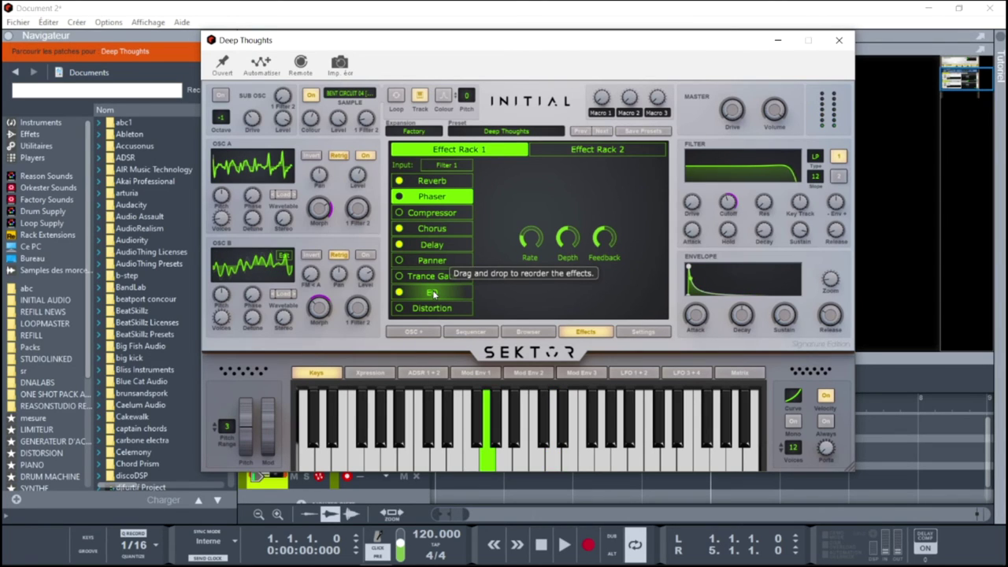
click(777, 40)
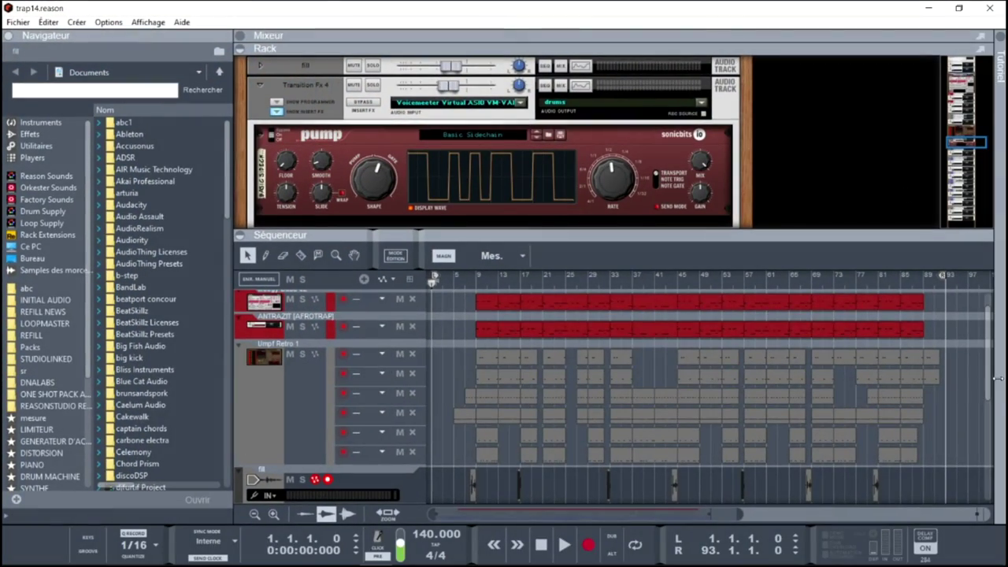
Enlarge the rack view of the trap14.reason project and collapse the sequencer to give the devices full height.
drag(929, 230, 925, 341)
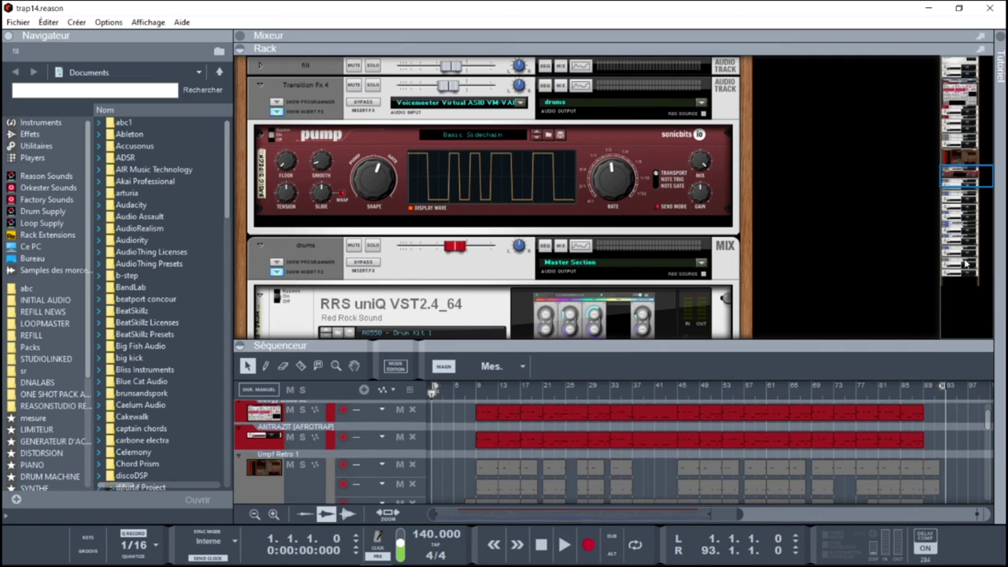
drag(965, 181, 948, 114)
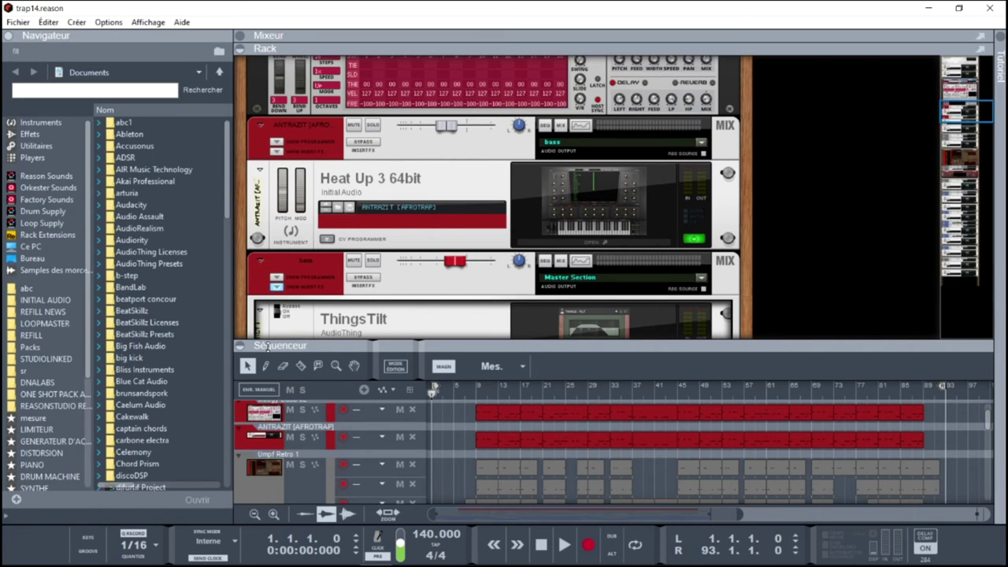
drag(282, 343, 299, 374)
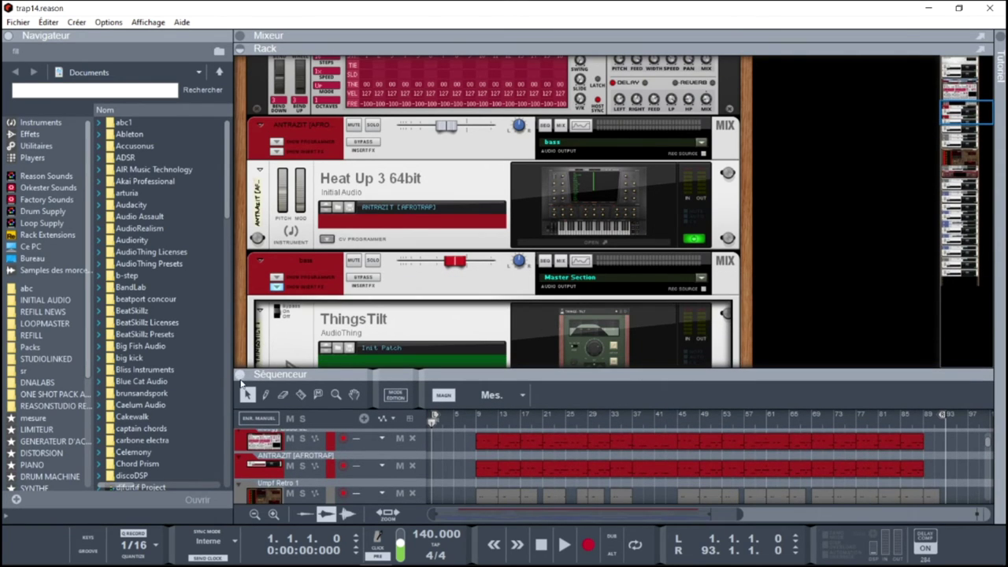
click(240, 376)
Examine the ANTRAZIT [AFROTRAP] patch in the Heat Up 3 instrument routed to the bass channel and close its window.
mouse_move(971, 107)
mouse_down()
mouse_move(968, 57)
mouse_move(973, 93)
mouse_up()
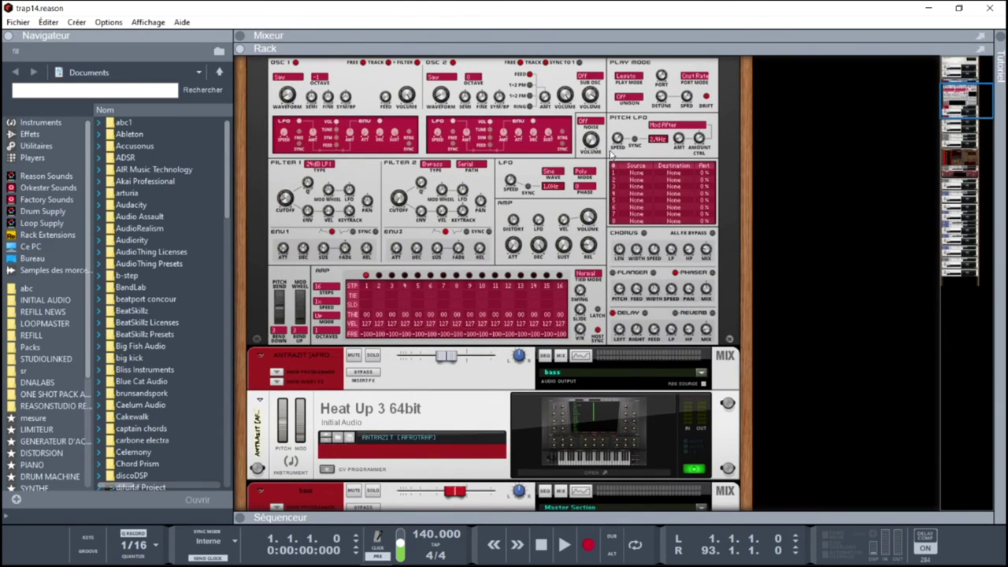
scroll(965, 101, down, 3)
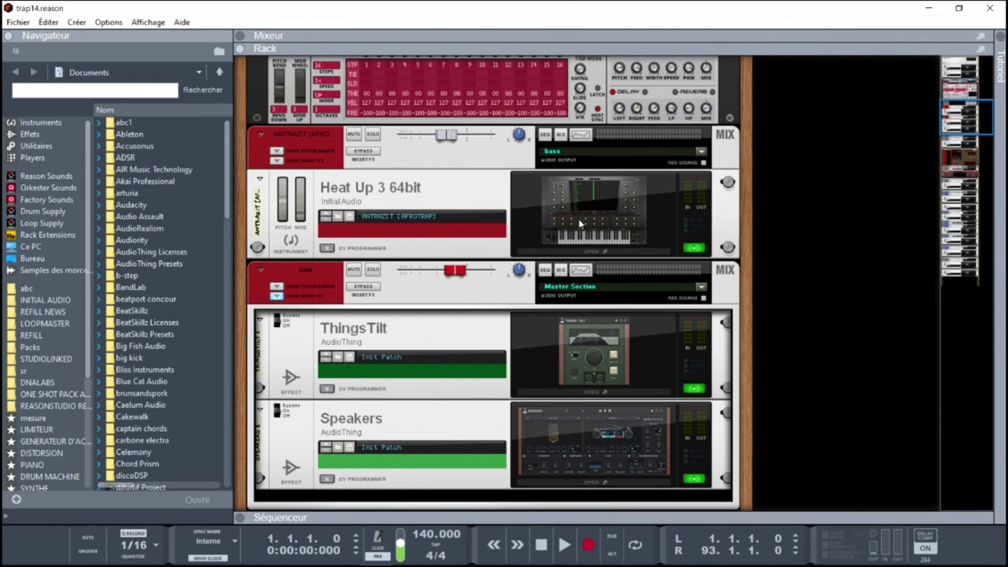
double_click(579, 224)
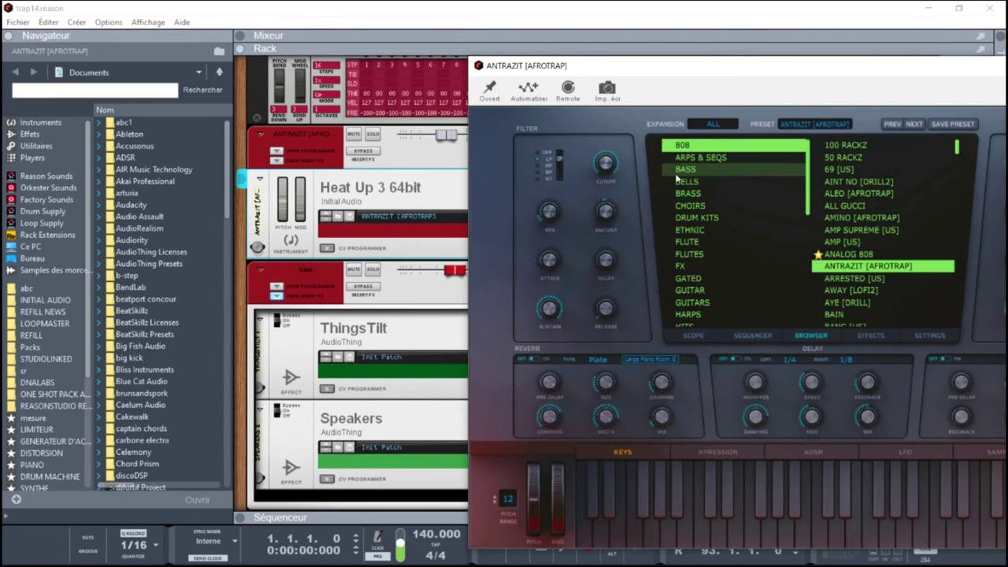
drag(913, 72, 630, 38)
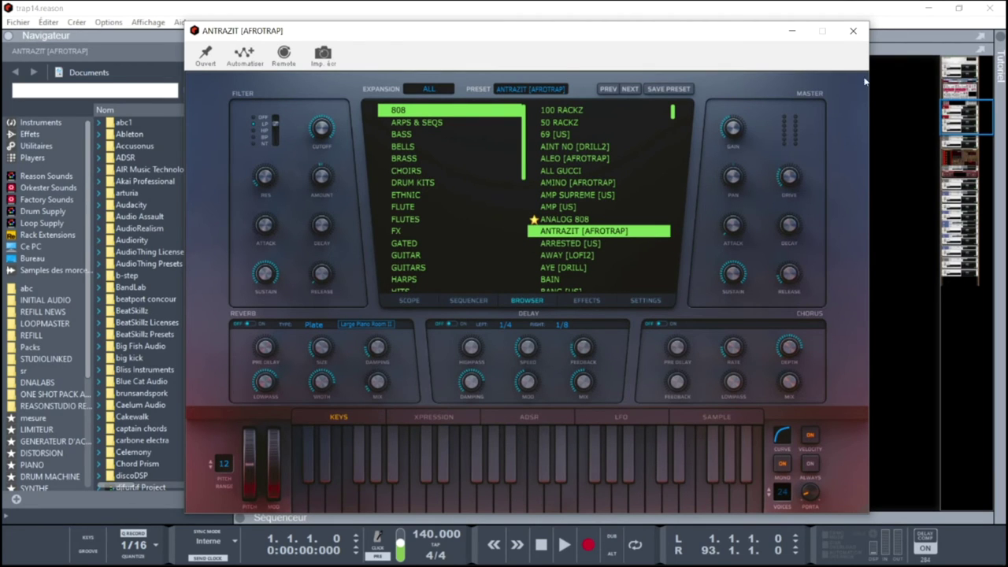
click(853, 31)
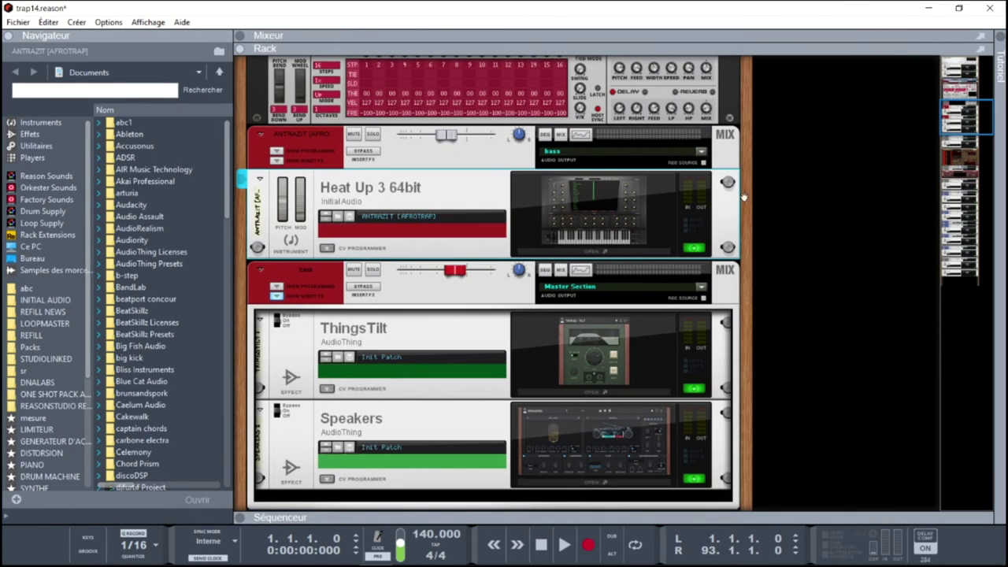
Check the settings of the ThingsTilt and Speakers insert effects on the bass channel, closing each window.
double_click(599, 338)
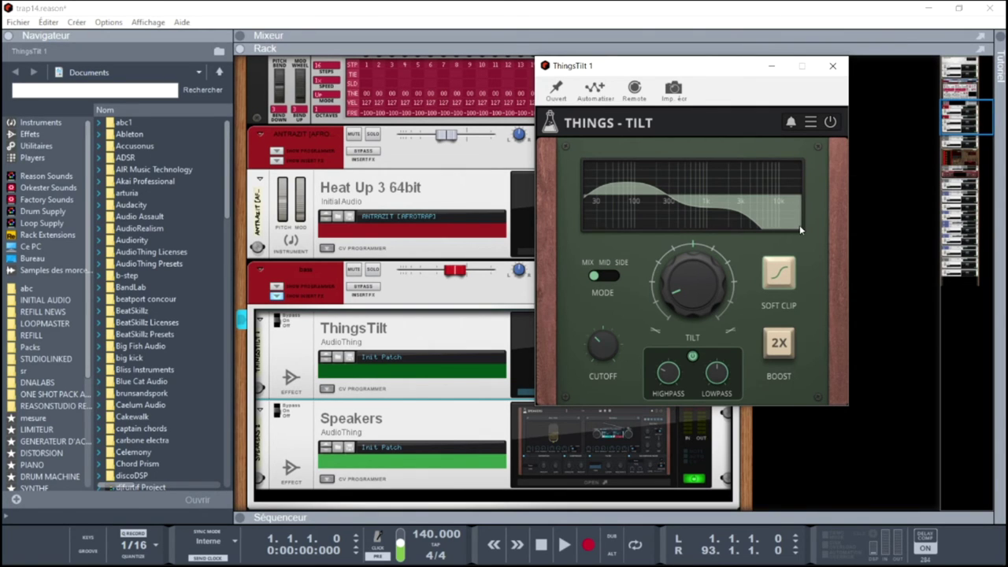
click(832, 65)
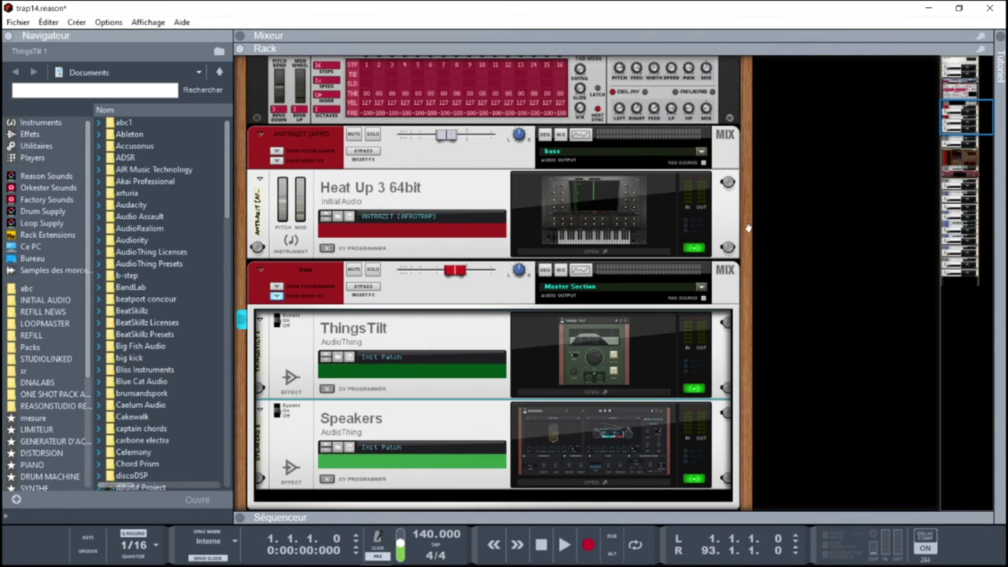
double_click(596, 445)
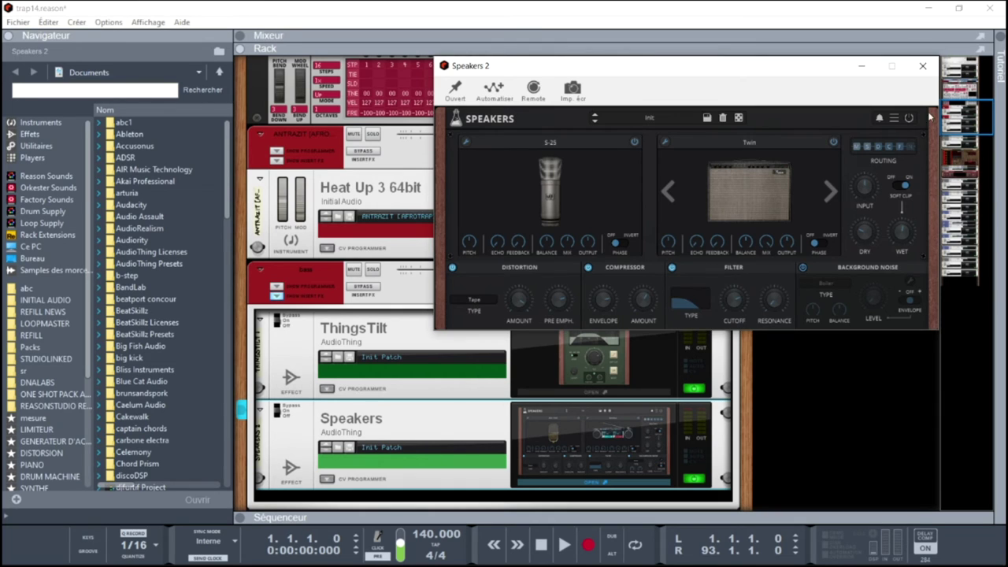
click(918, 66)
Examine and audition the Anything patch in the Initial Slice instrument and close its window.
drag(957, 123, 958, 164)
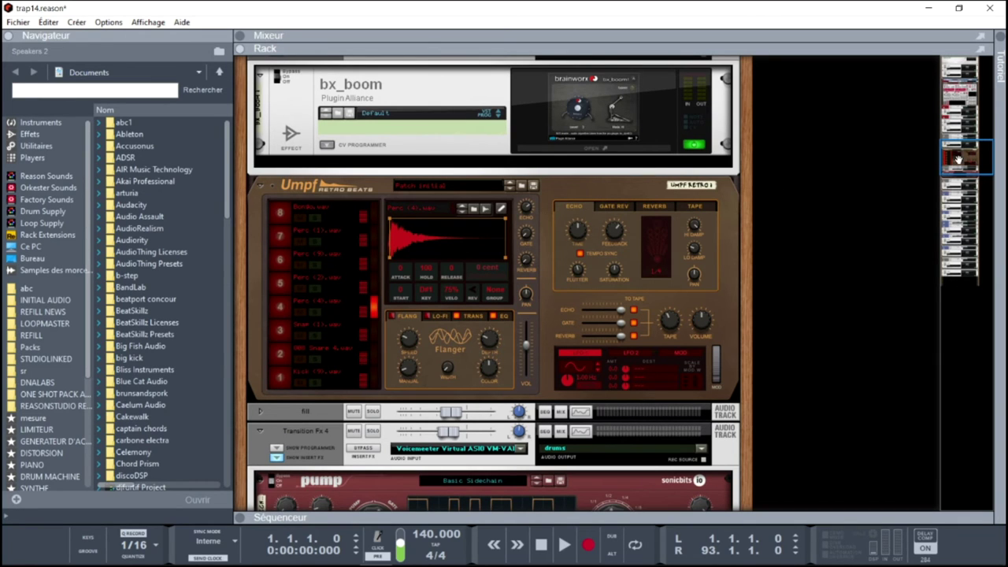
drag(958, 160, 961, 209)
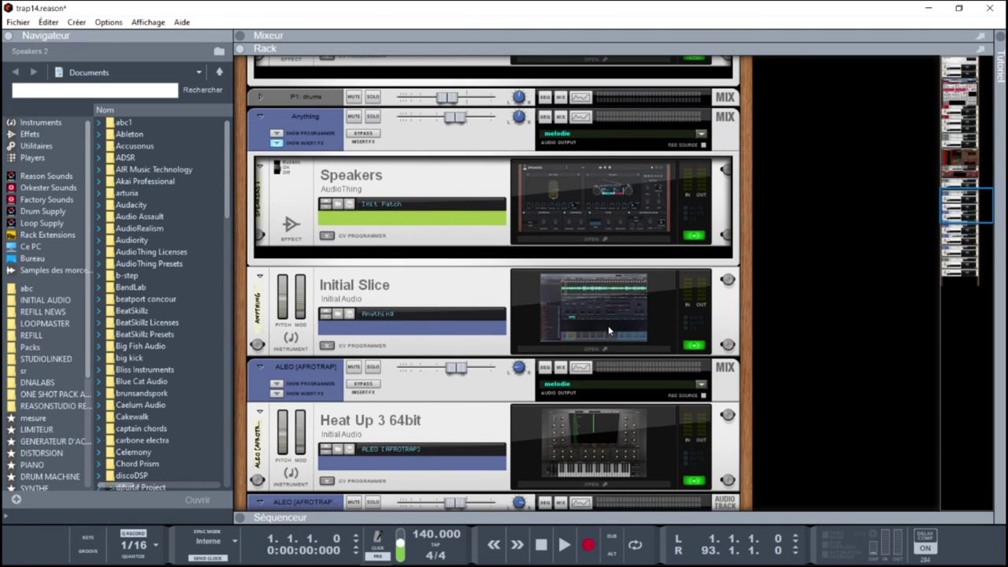
double_click(608, 327)
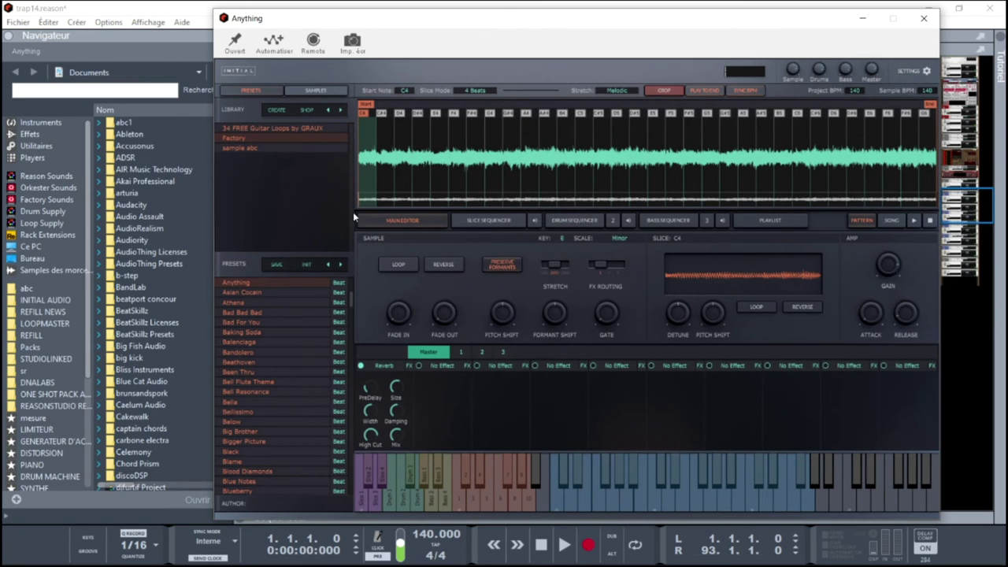
click(924, 17)
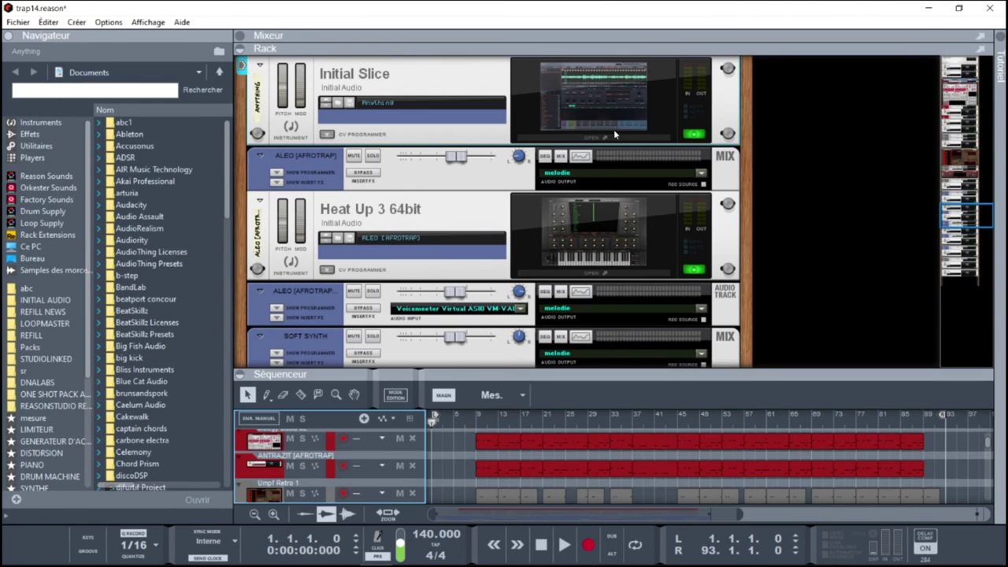
click(614, 131)
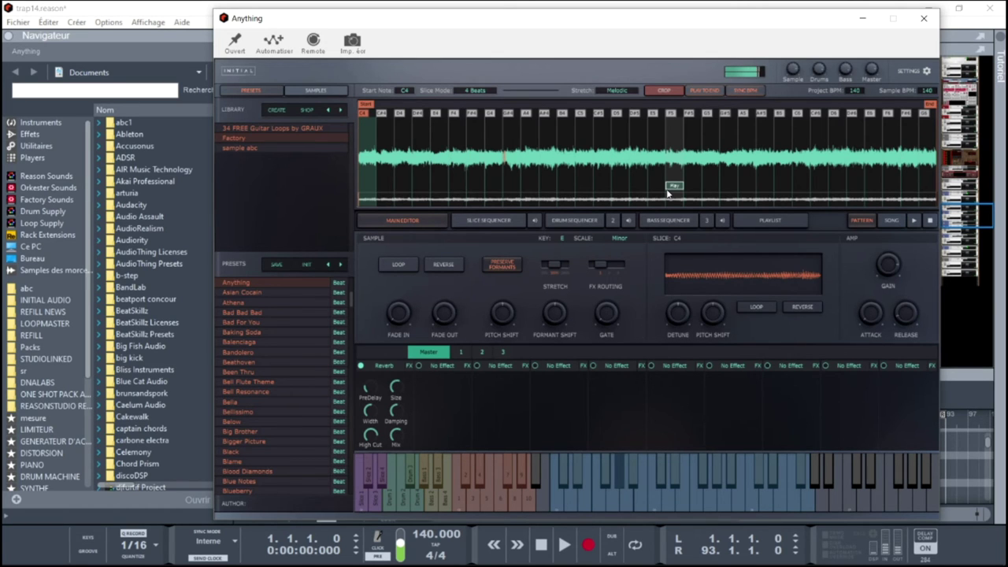
click(924, 17)
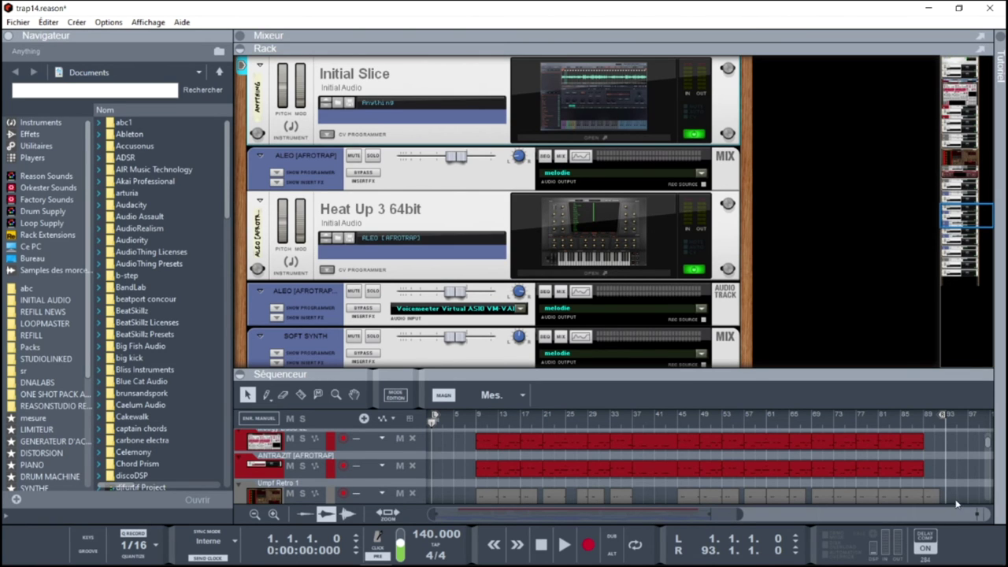
Audition the ALEO [AFROTRAP] bell patch in its Heat Up 3 instrument and close the window.
scroll(266, 466, down, 3)
double_click(261, 450)
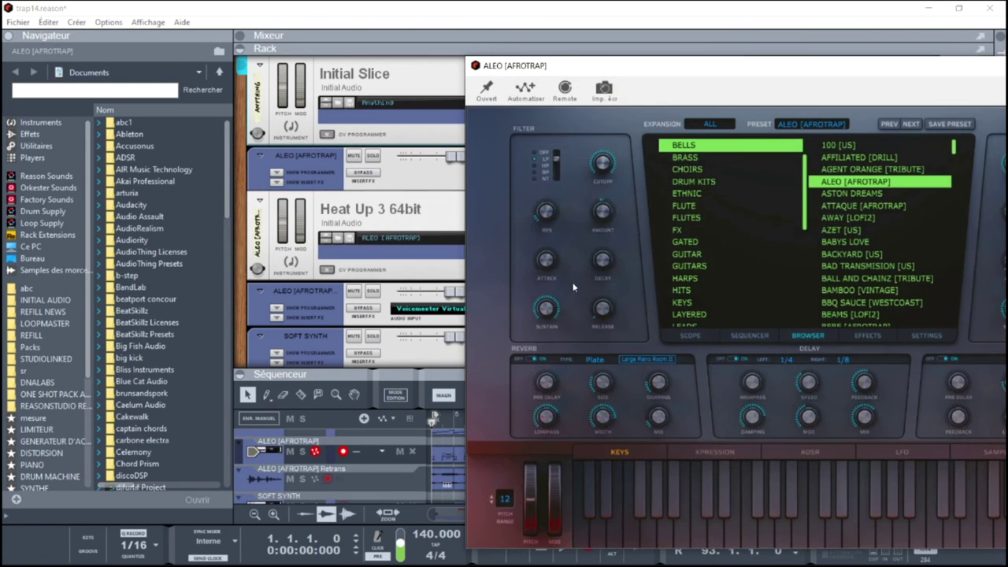
drag(856, 71, 622, 26)
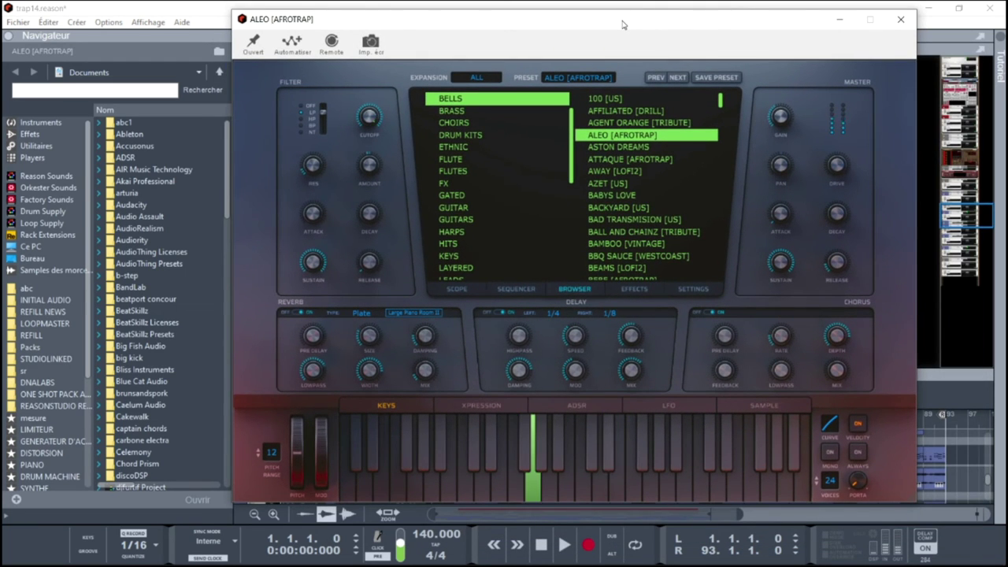
click(900, 19)
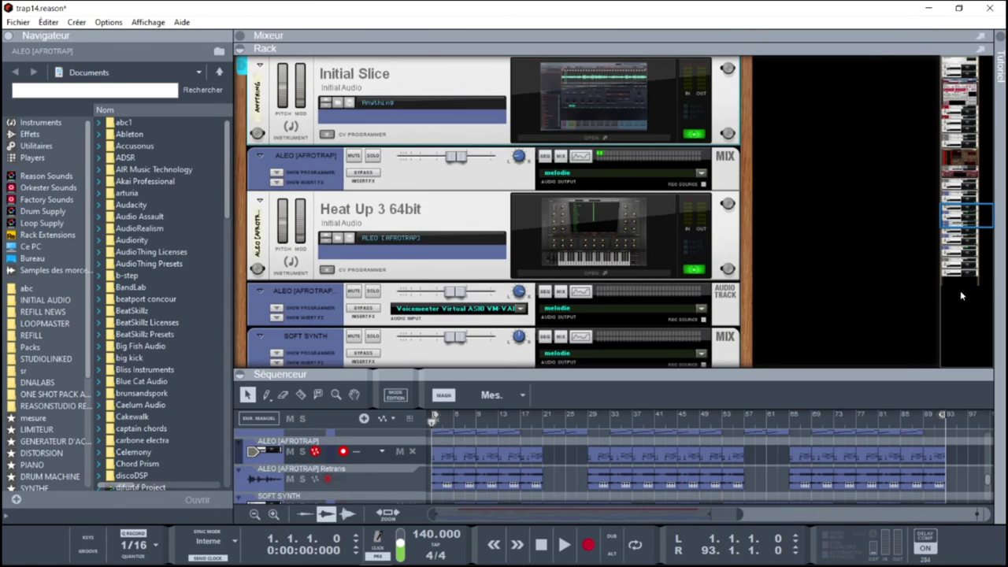
Activate the SOFT SYNTH track, audition its HIPHOP LEGENDS bell patch in Heat Up 3, and close the window.
drag(988, 215, 986, 227)
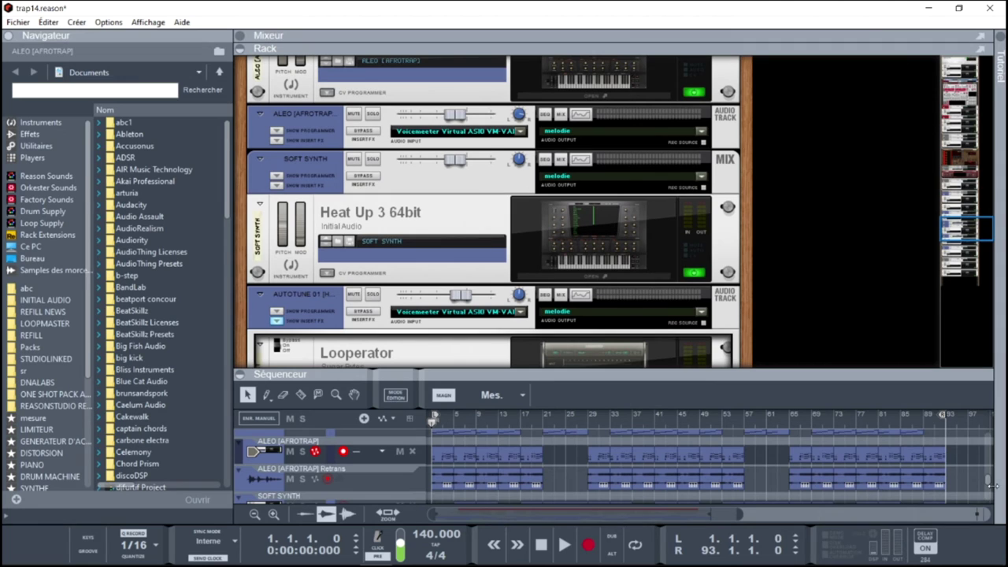
scroll(991, 490, down, 2)
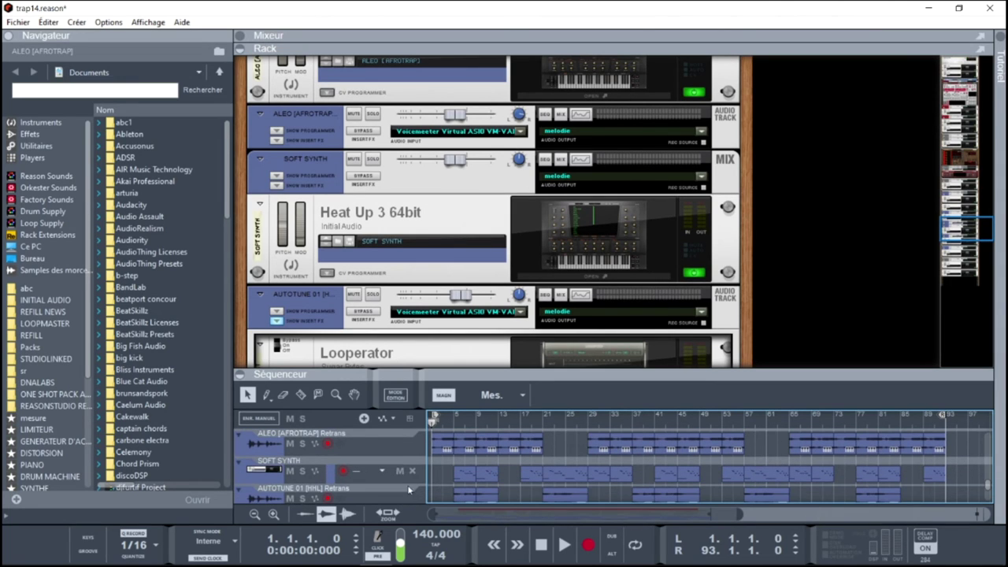
click(269, 482)
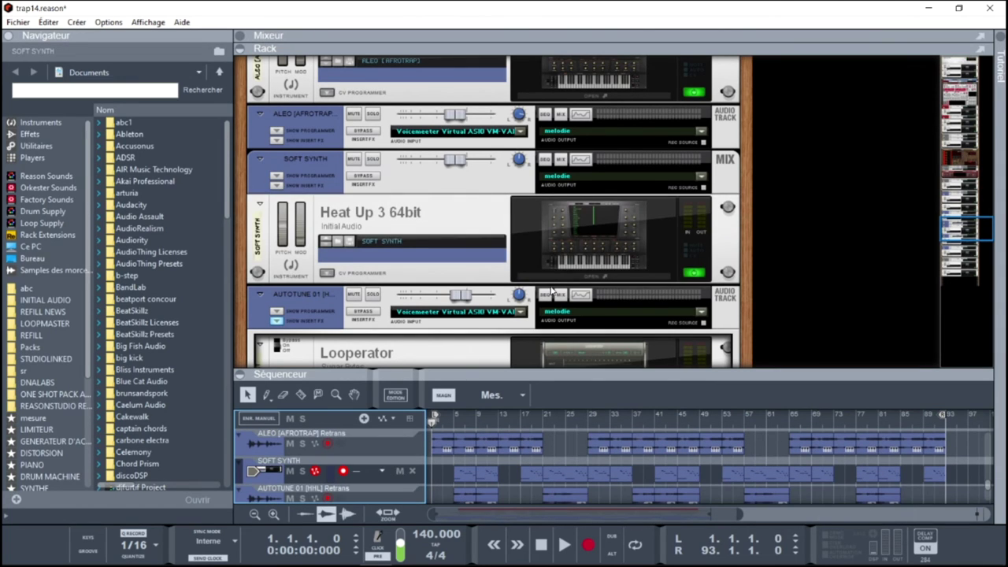
double_click(553, 280)
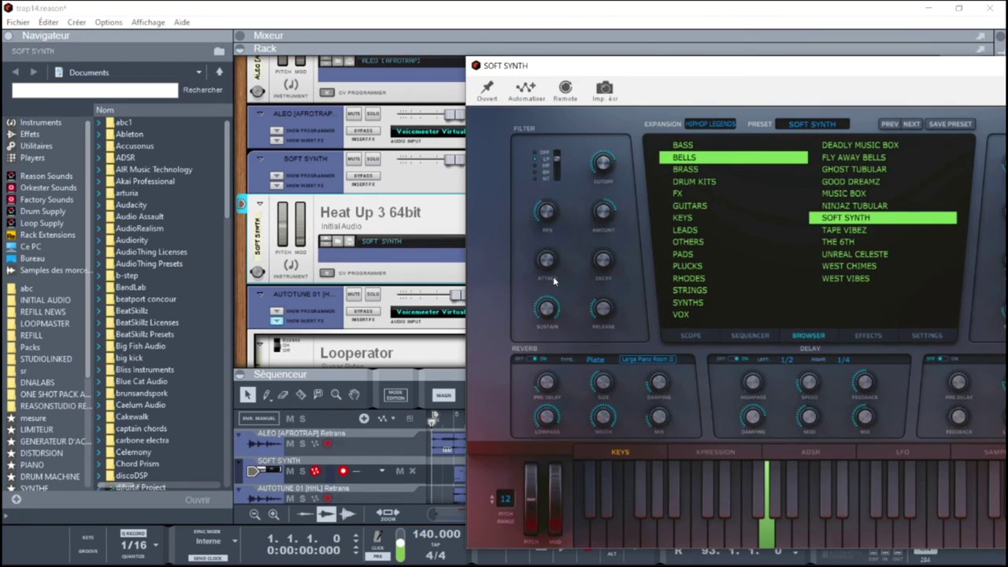
mouse_move(558, 257)
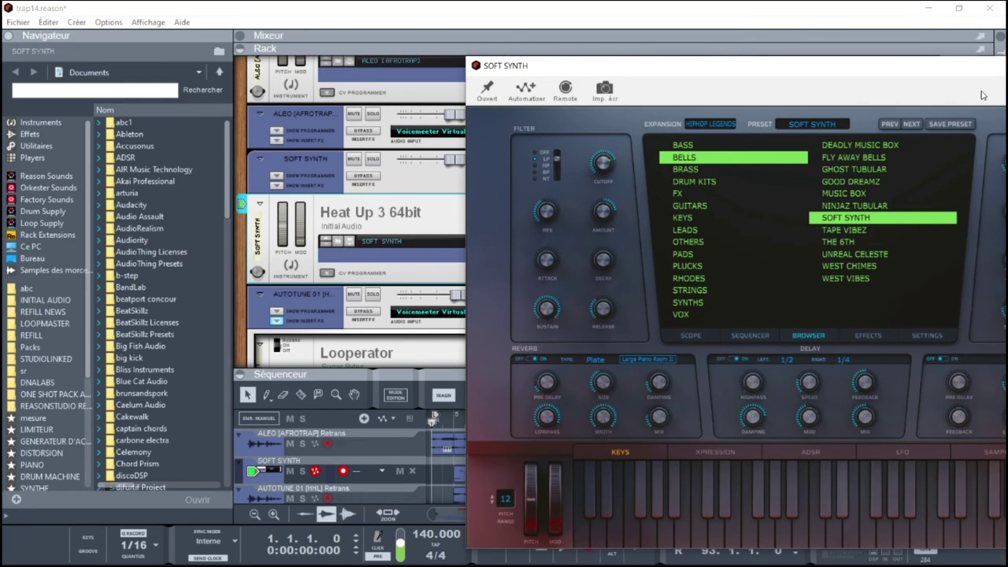
drag(948, 76, 697, 37)
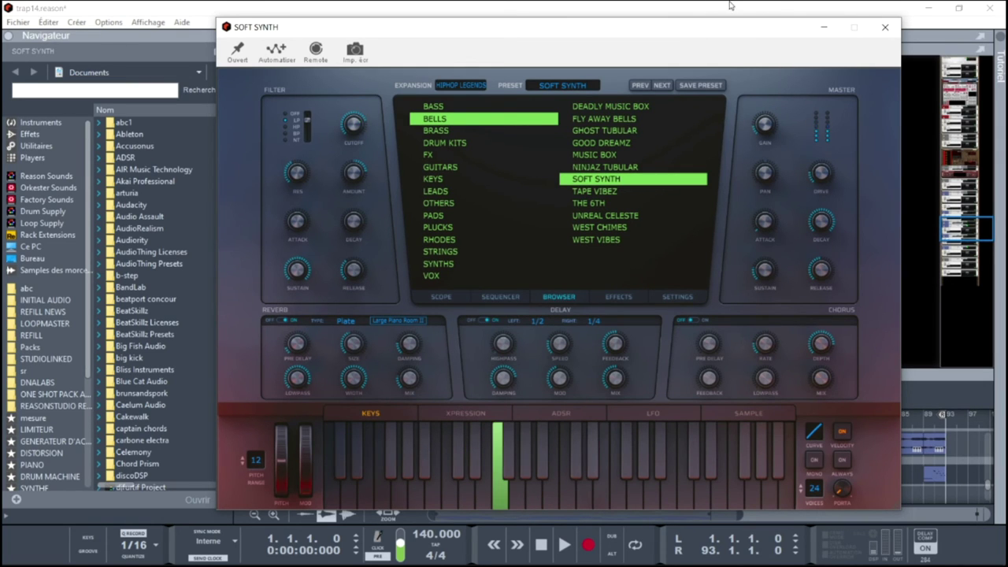
click(885, 28)
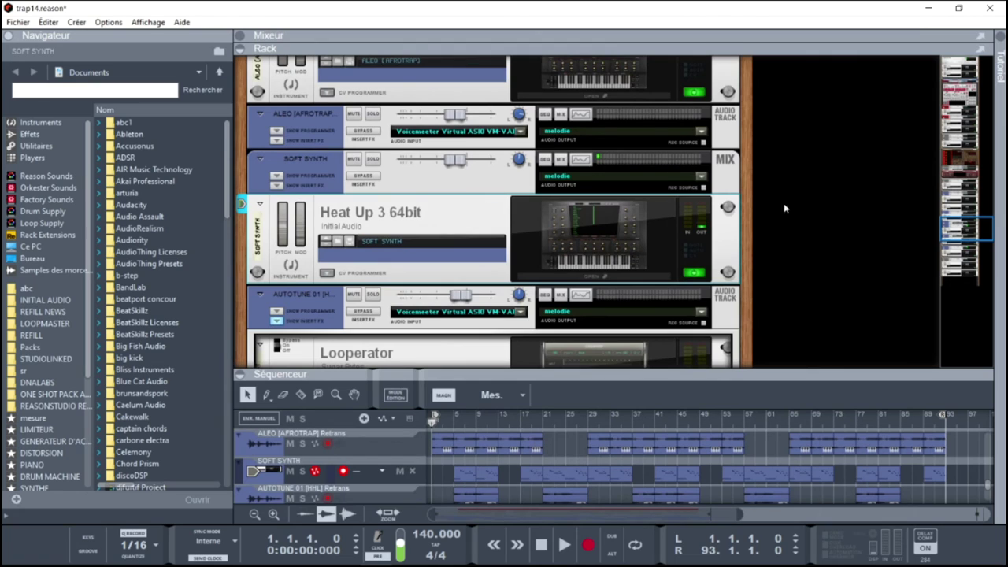
Examine the Looperator insert and the melodie bus's Cymatics Pluto effect with its Lotus preset, closing the Pluto window.
drag(963, 234, 957, 252)
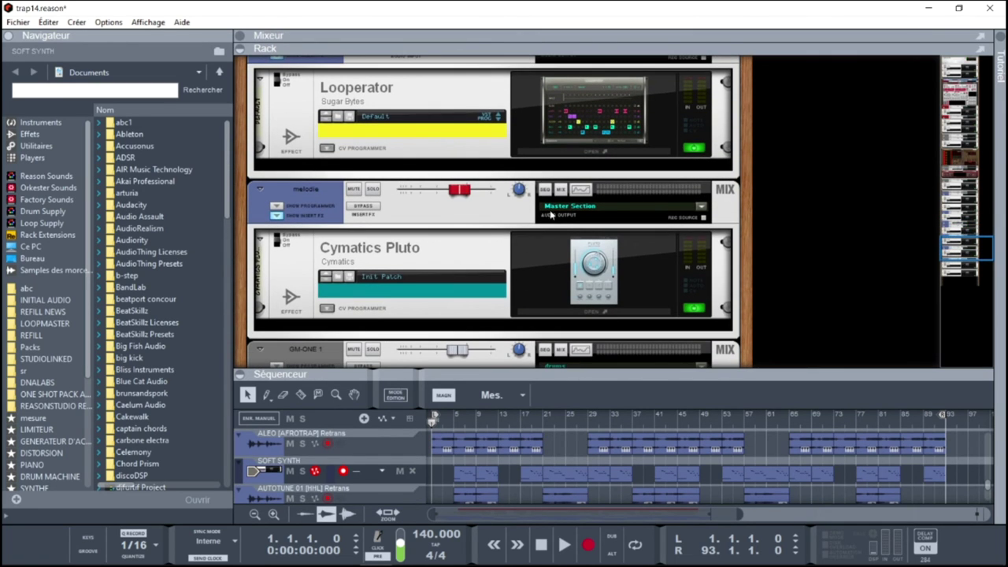
click(584, 158)
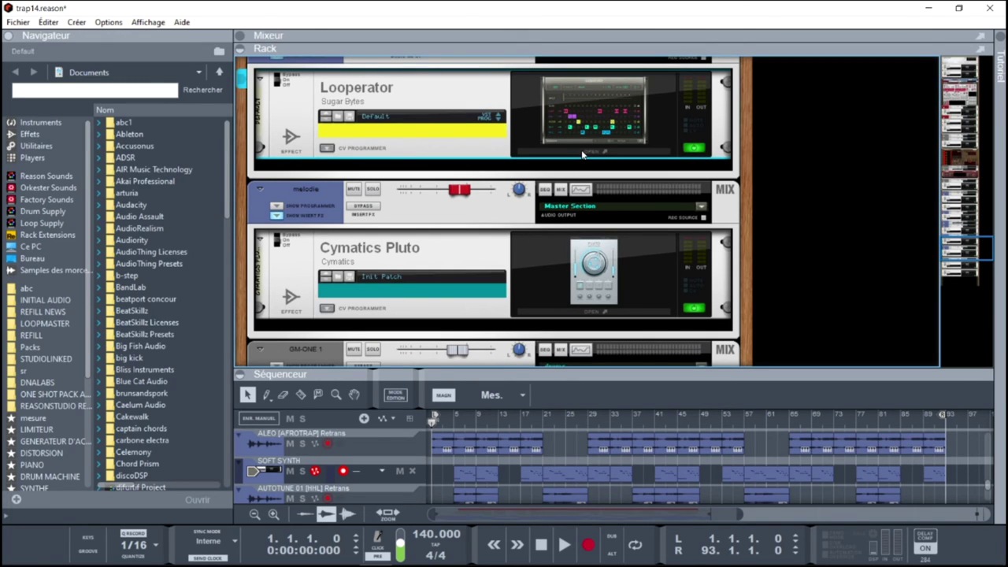
click(550, 316)
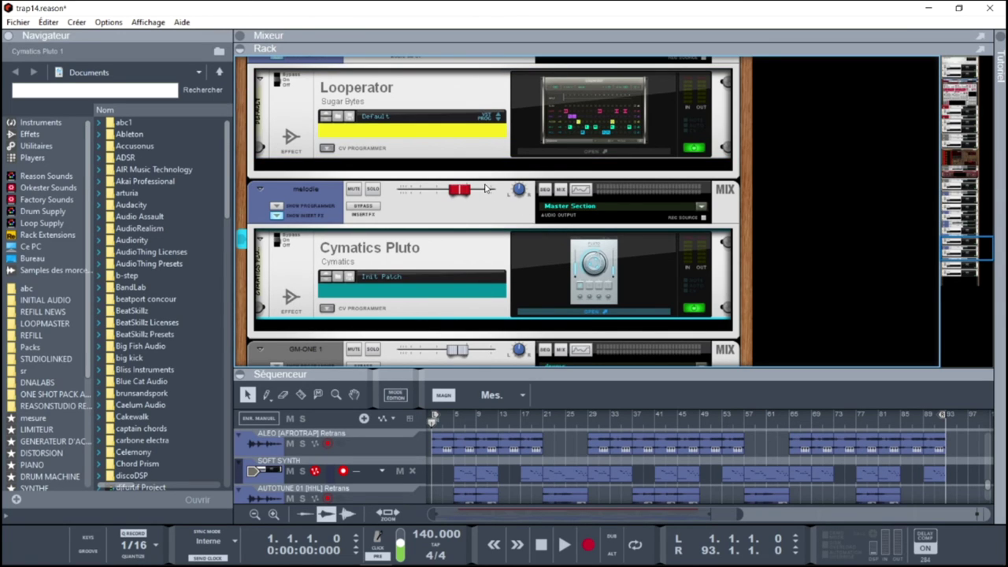
click(594, 312)
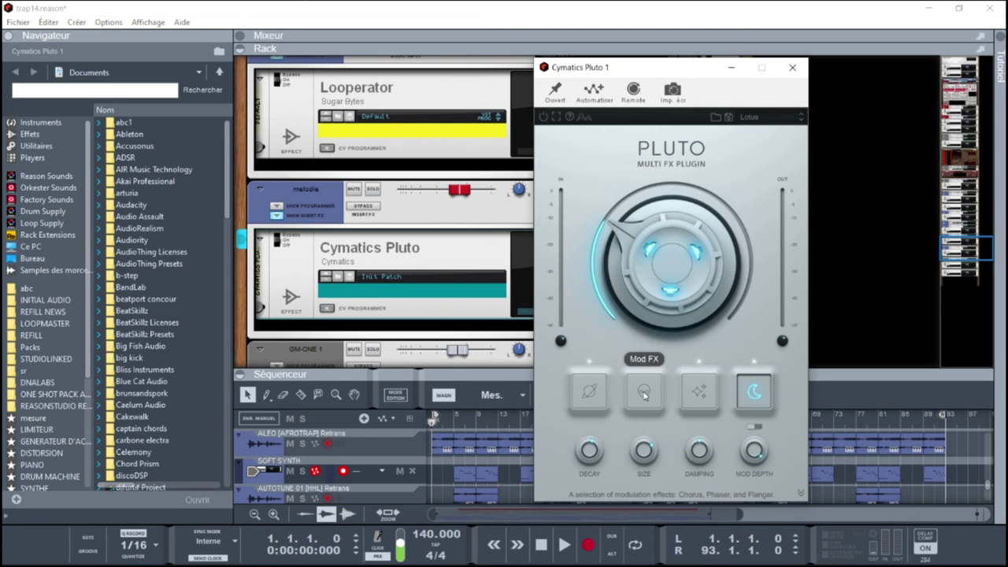
click(862, 75)
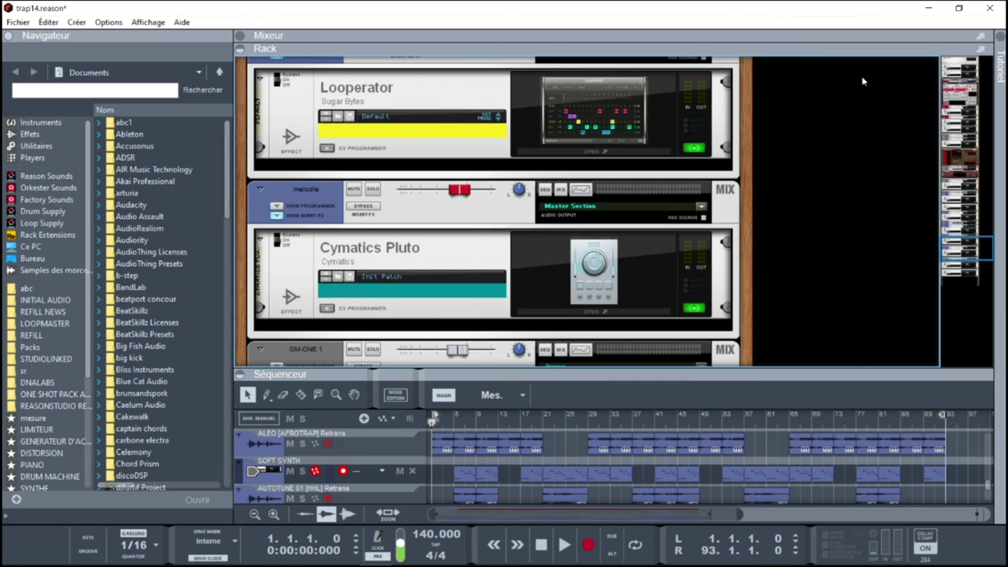
Check the Pop Standard style in the UJAM GM-ONE instrument and close its window.
mouse_move(961, 250)
mouse_down()
mouse_move(958, 280)
mouse_move(955, 268)
mouse_up()
double_click(581, 310)
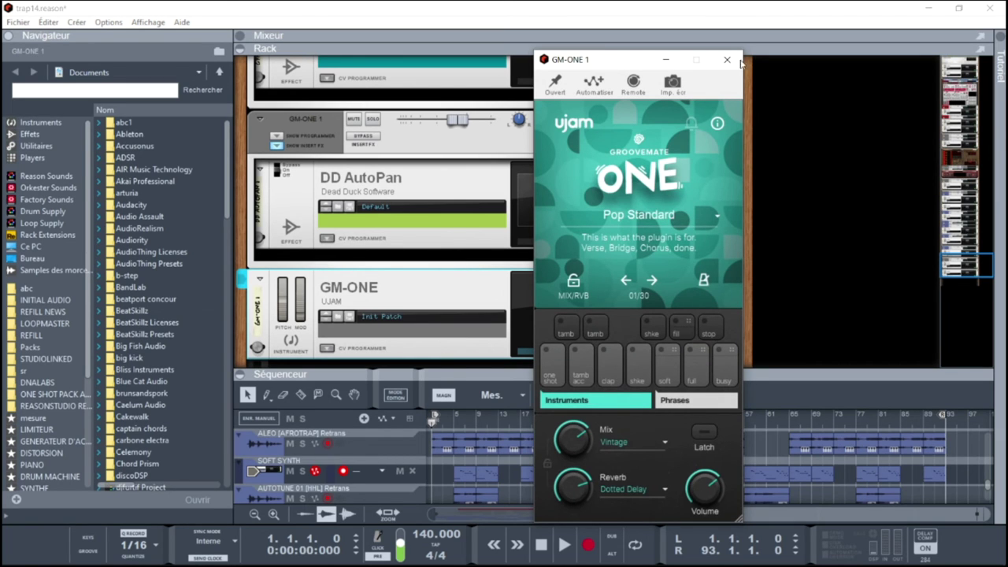
click(727, 59)
Start song playback and show only the mixer, with the rack, sequencer and browser collapsed.
click(241, 35)
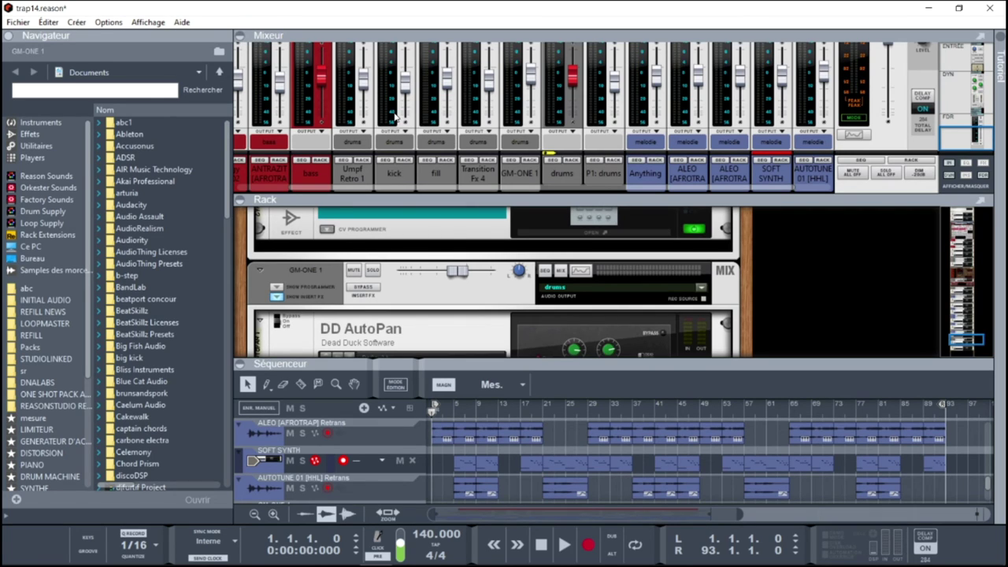
key(space)
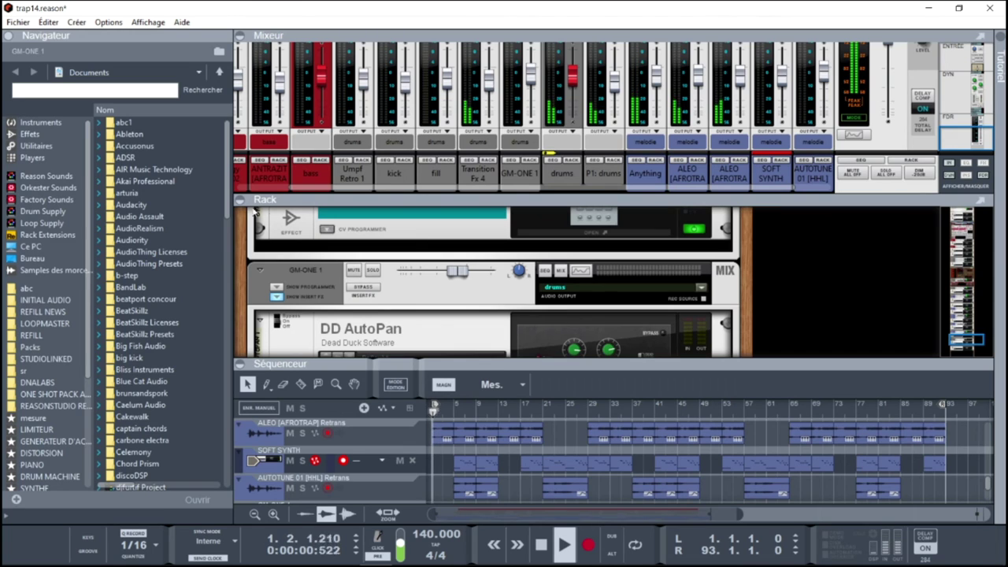
click(240, 199)
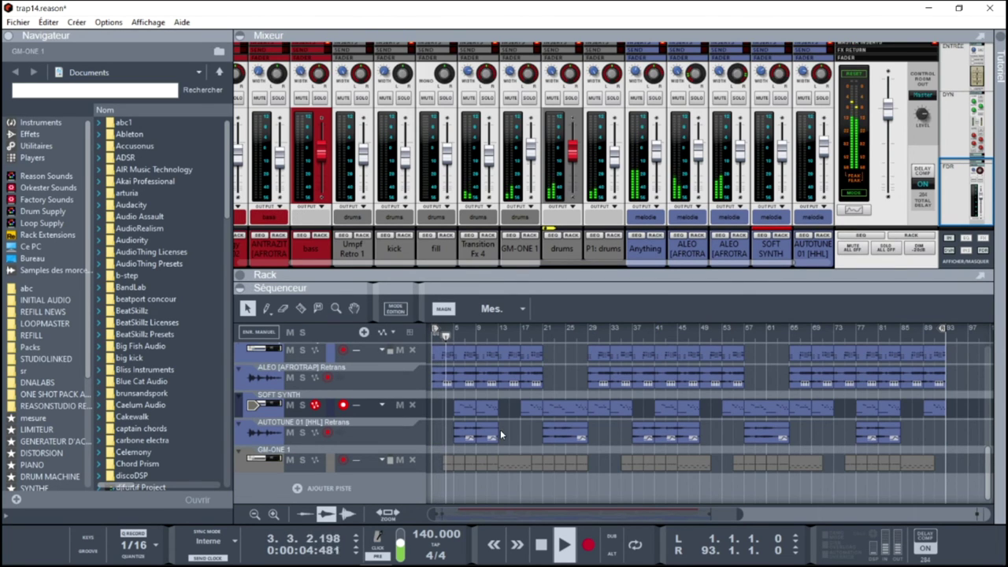
click(240, 288)
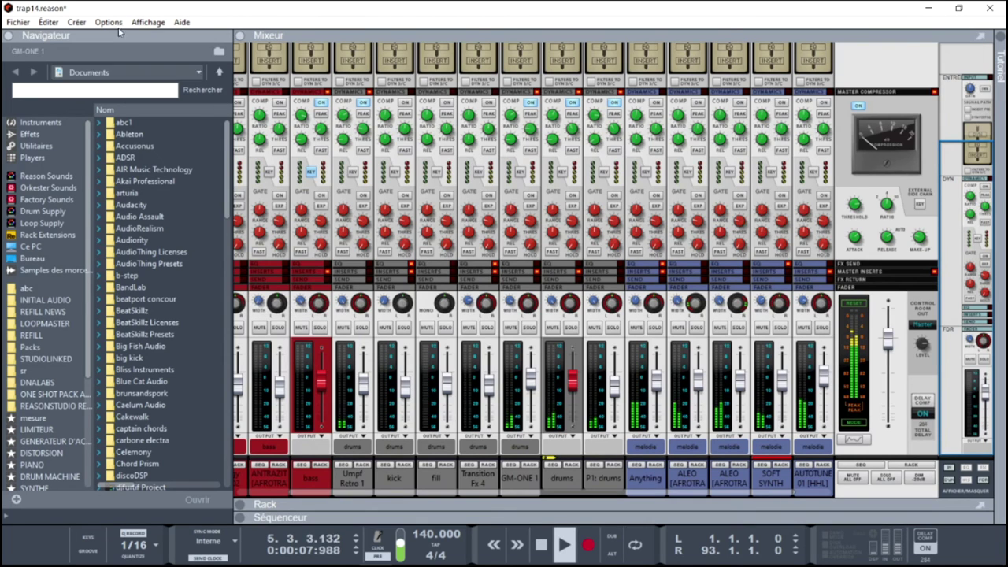
click(9, 37)
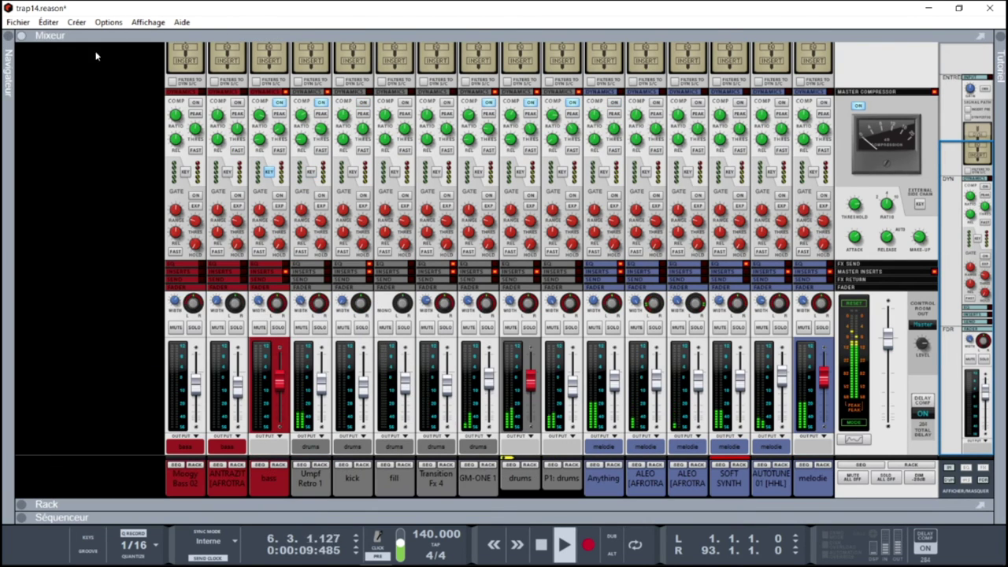
Audition the ANTRAZIT bass channel in solo, show the bass bus's effects in the rack, and clear the solo.
click(236, 327)
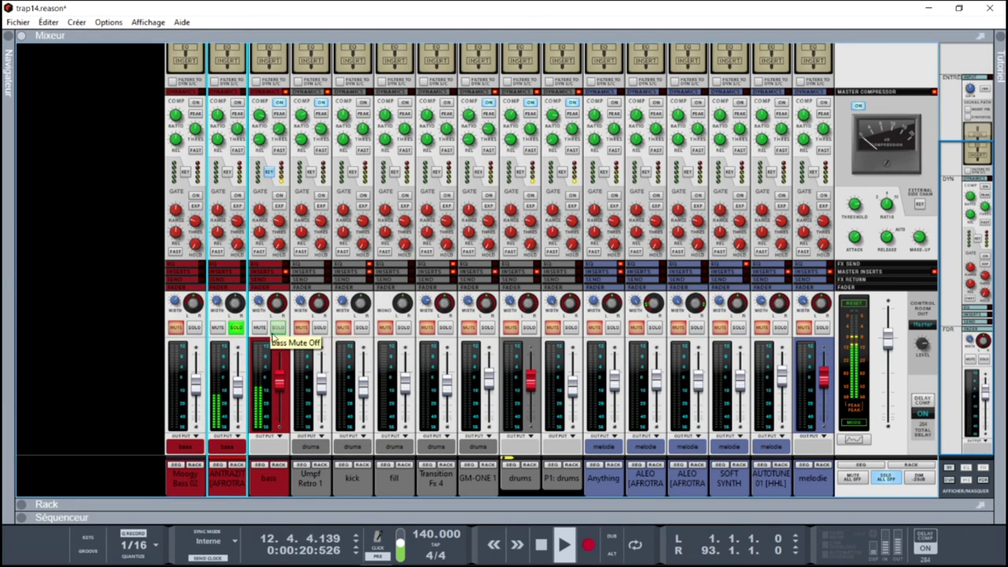
click(279, 466)
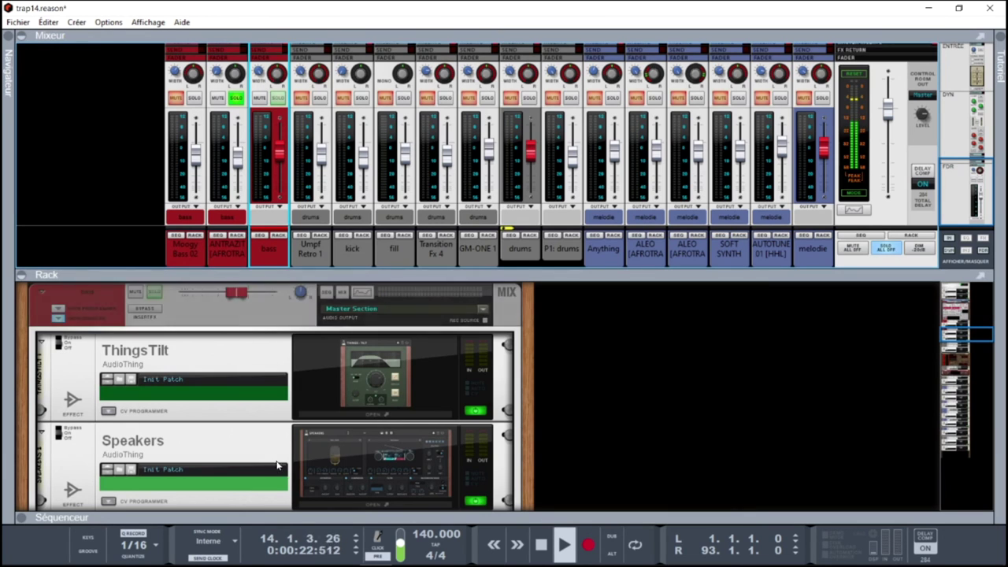
click(236, 97)
click(278, 97)
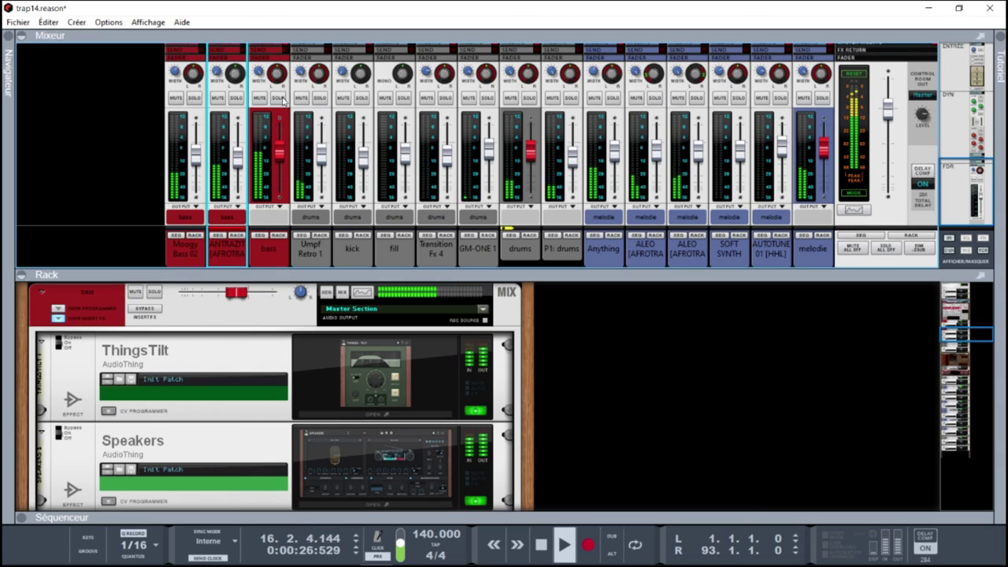
Solo the bass bus and compare its sound with the insert effects bypassed and active.
click(279, 98)
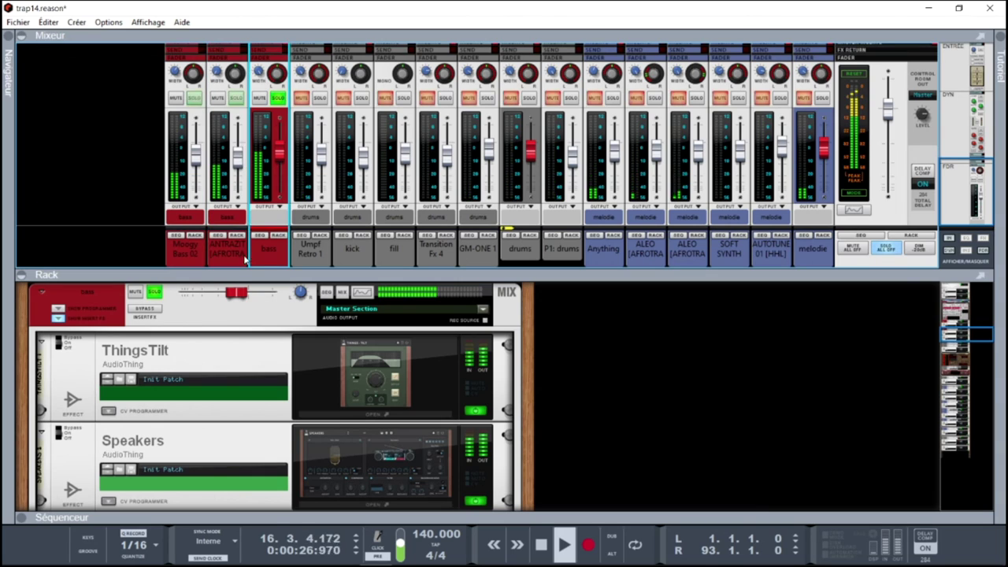
click(146, 309)
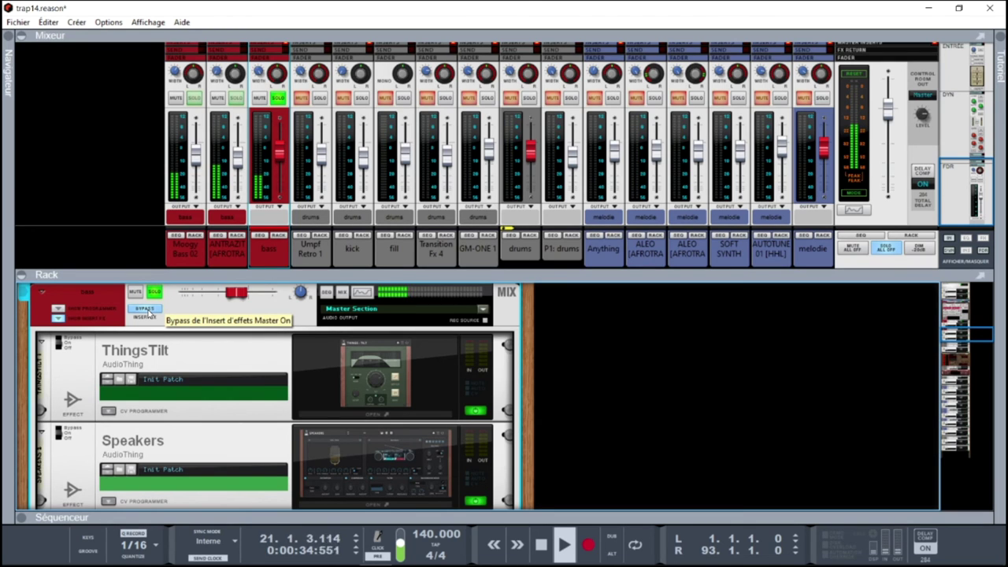
click(149, 314)
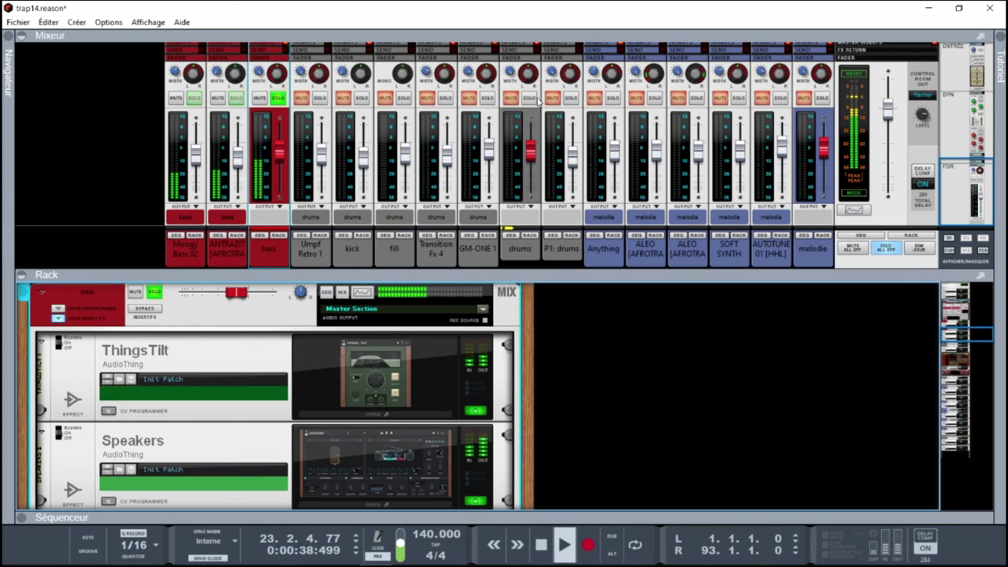
Solo the drums bus, show its uniQ insert in the rack, add the P1: drums channel to the solo, and clear all solos.
click(530, 98)
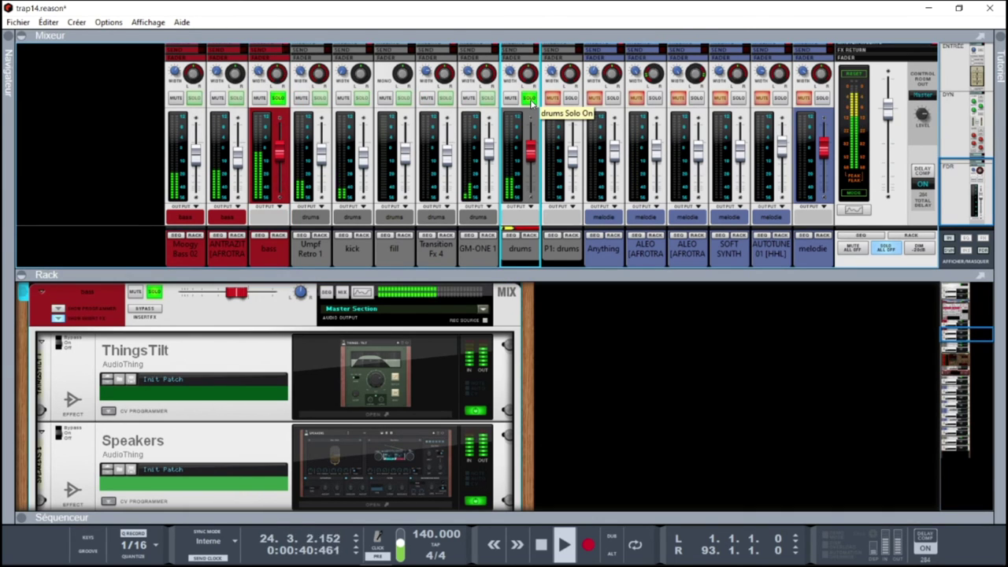
click(529, 235)
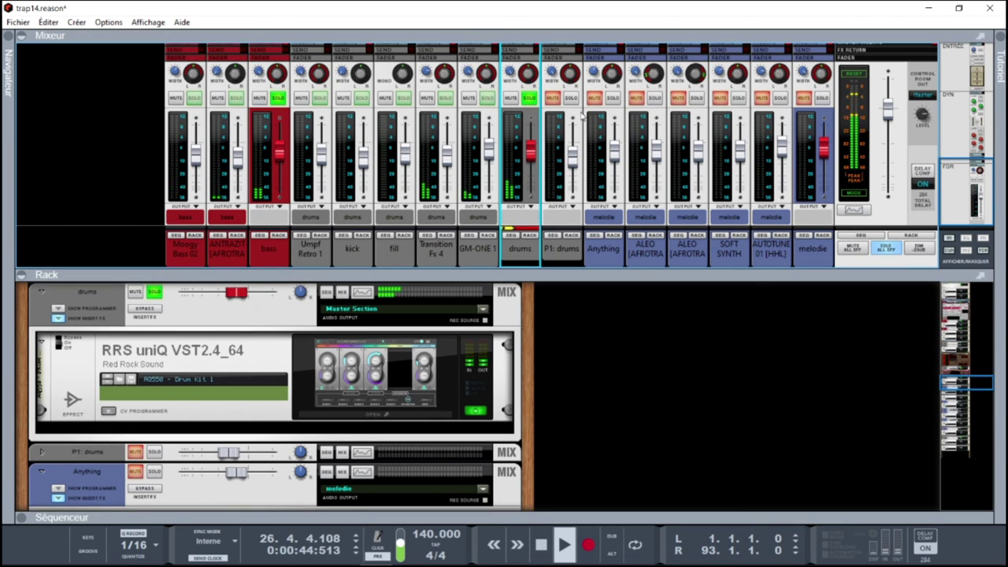
click(571, 98)
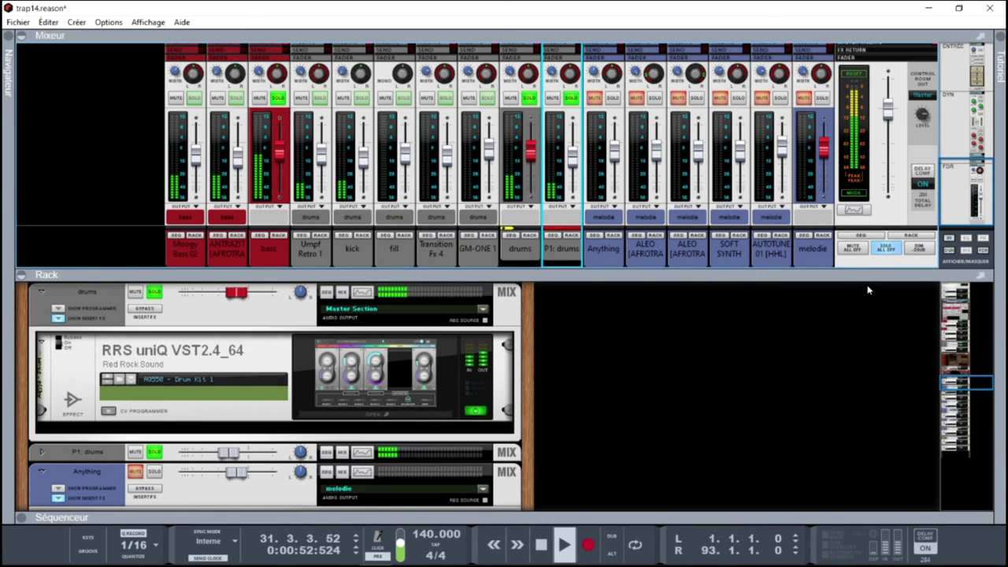
click(884, 247)
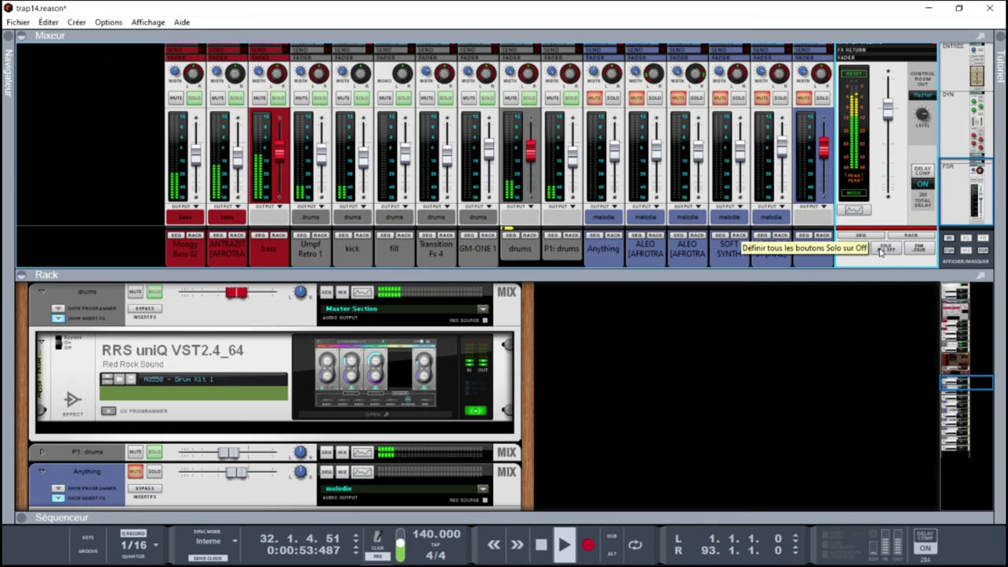
Solo the melodie bus and its Anything channel, and show the Anything channel's device in the rack.
click(821, 98)
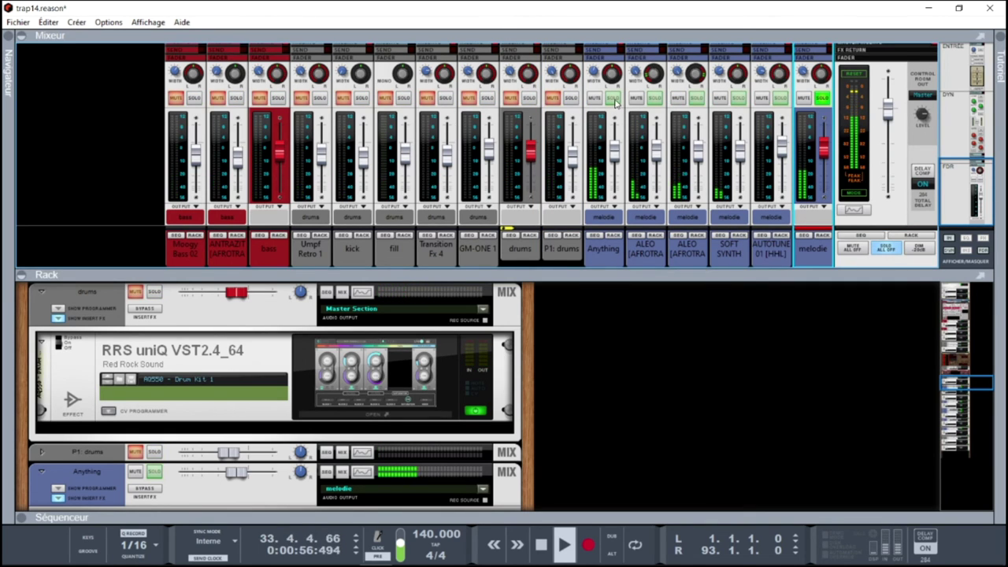
click(614, 99)
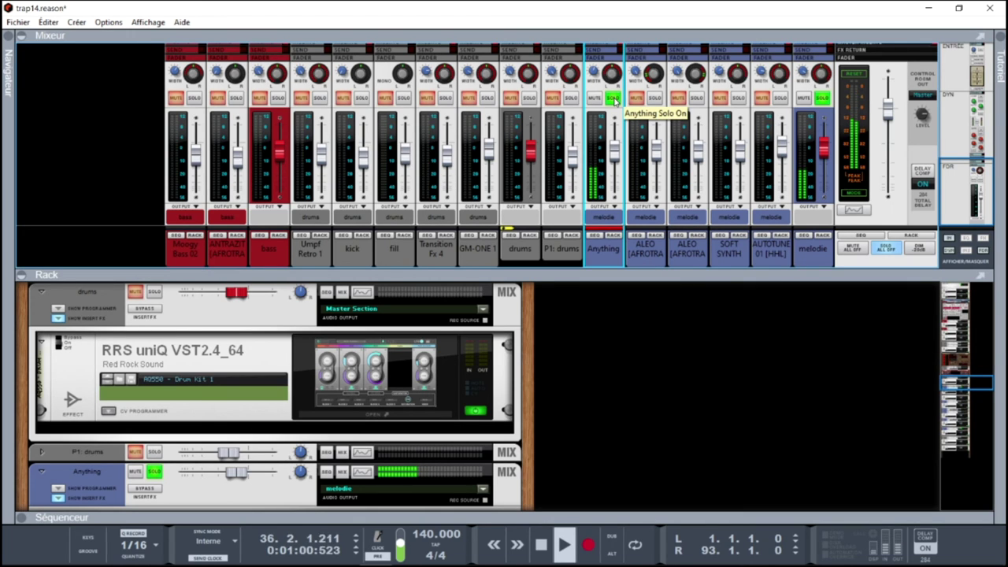
click(611, 236)
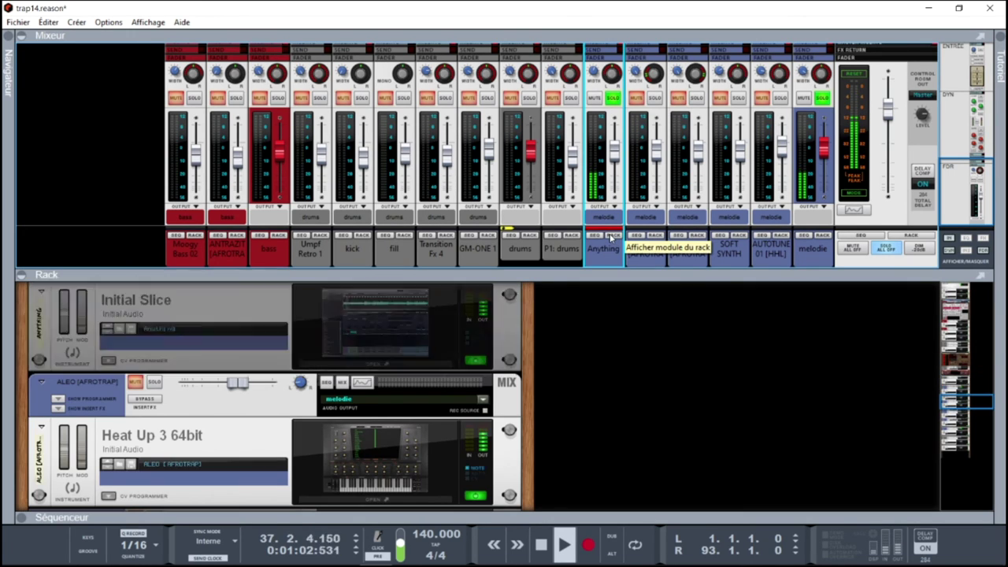
Stop playback, open the Anything patch's Initial Slice window, resume playback to watch it play, and close the window.
key(space)
click(399, 364)
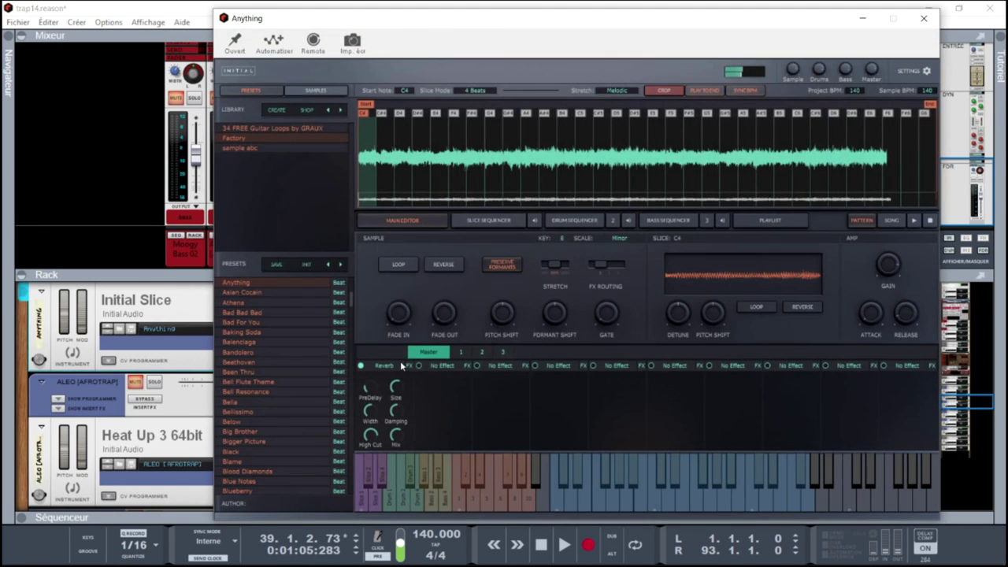
key(space)
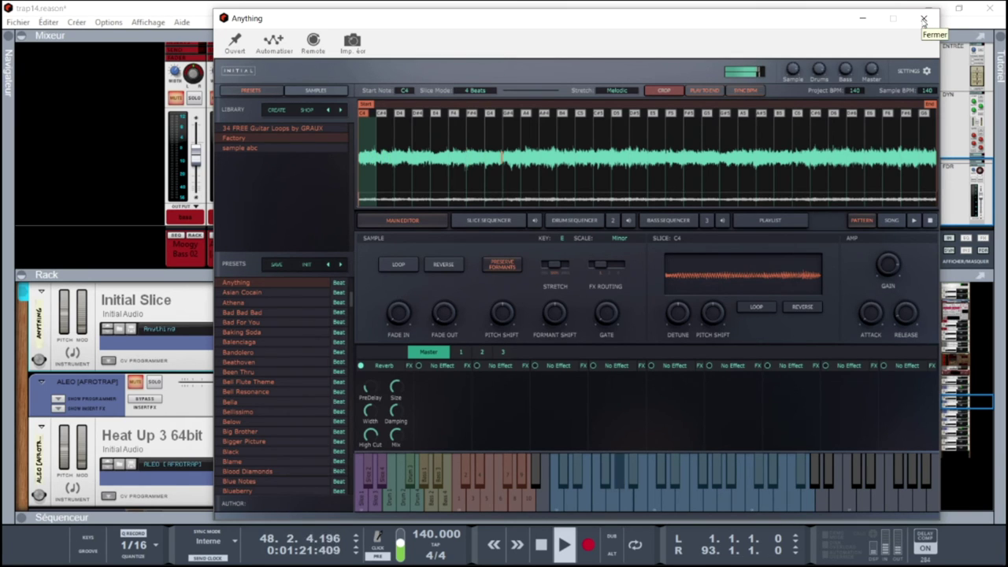
click(924, 19)
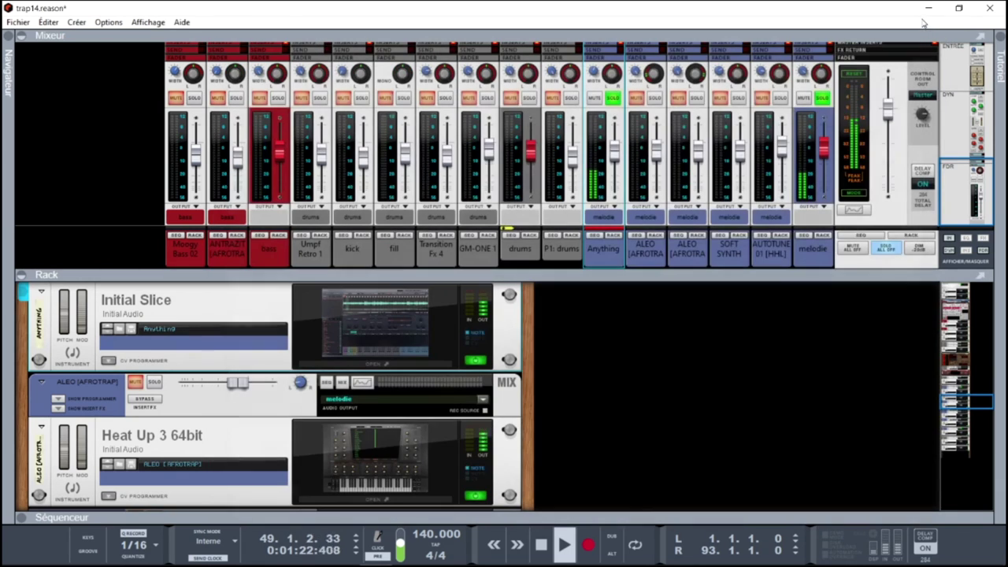
Add both ALEO [AFROTRAP] channels, SOFT SYNTH and AUTOTUNE 01 to the soloed melodie channels for listening.
click(656, 98)
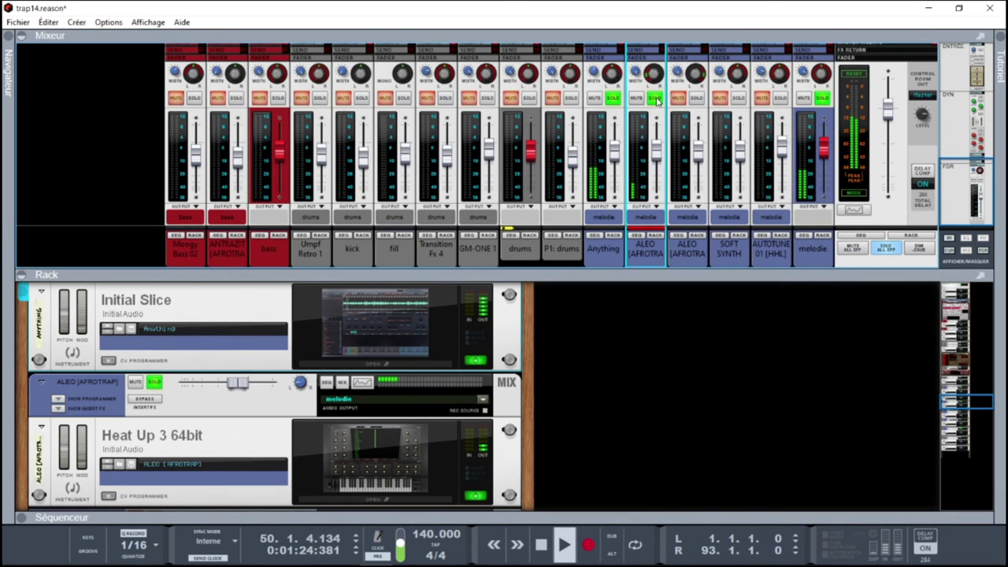
click(698, 97)
click(698, 98)
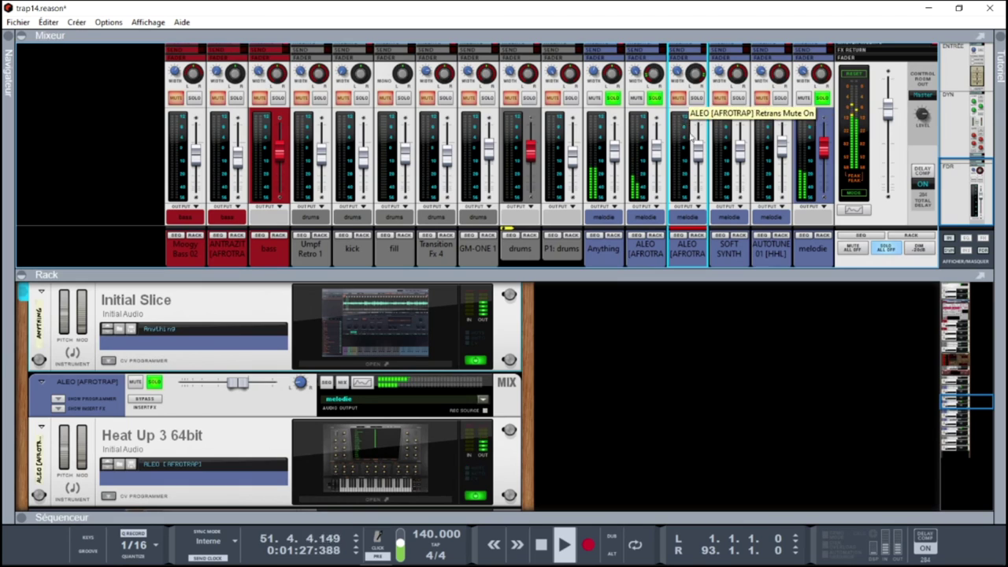
click(739, 98)
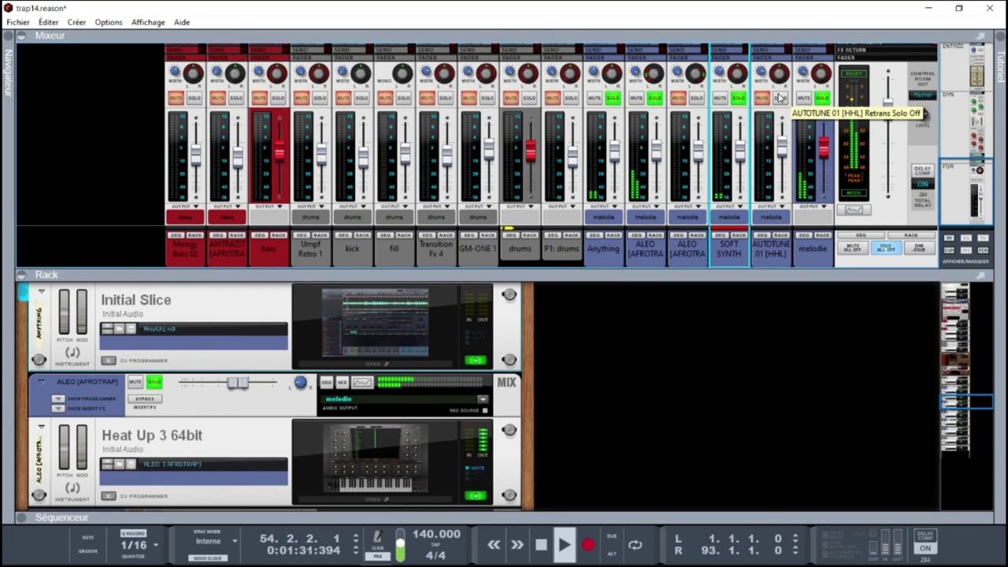
click(779, 98)
click(697, 98)
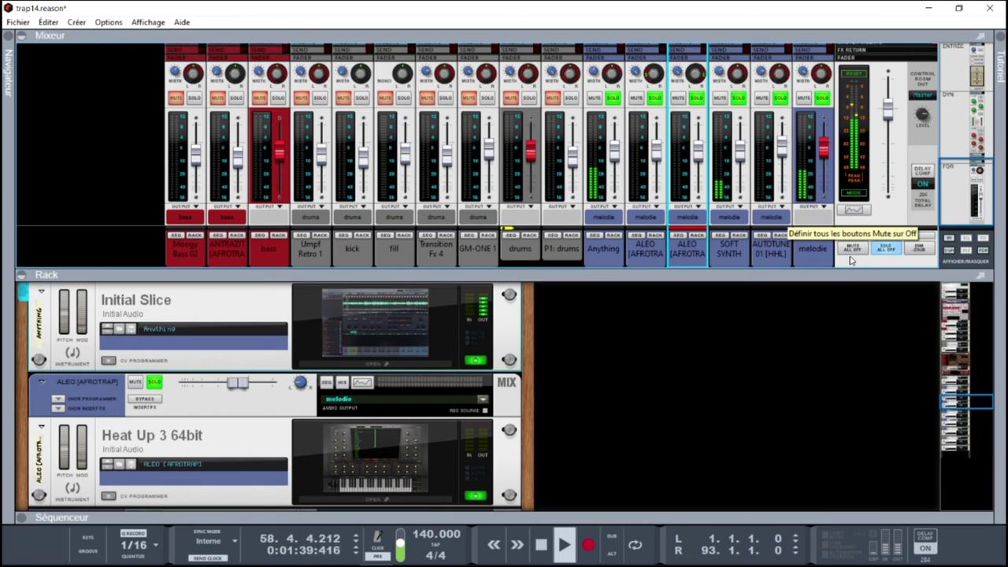
Add the P1: drums, bass and drums channels to the solo in turn, and clear all solos.
click(571, 99)
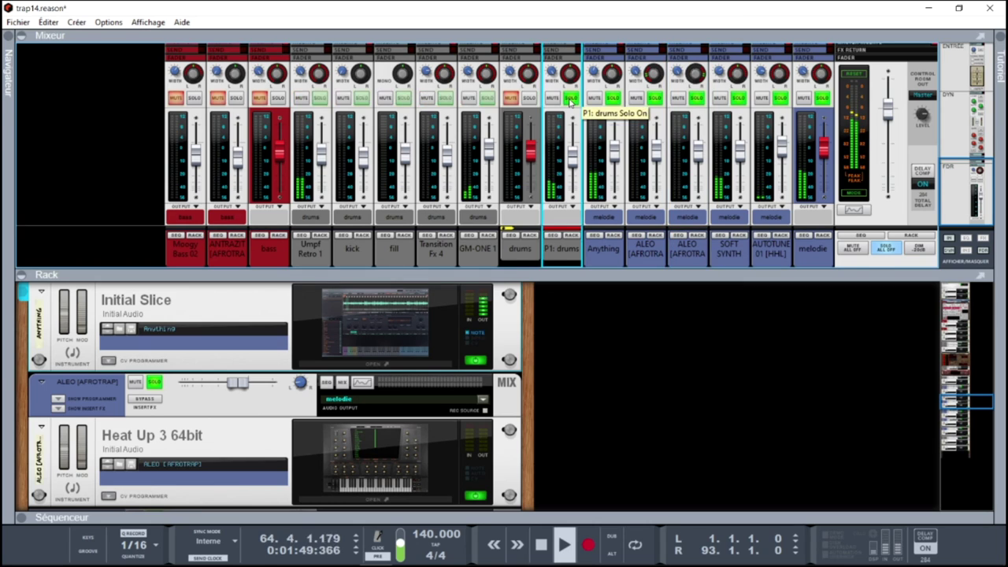
click(281, 99)
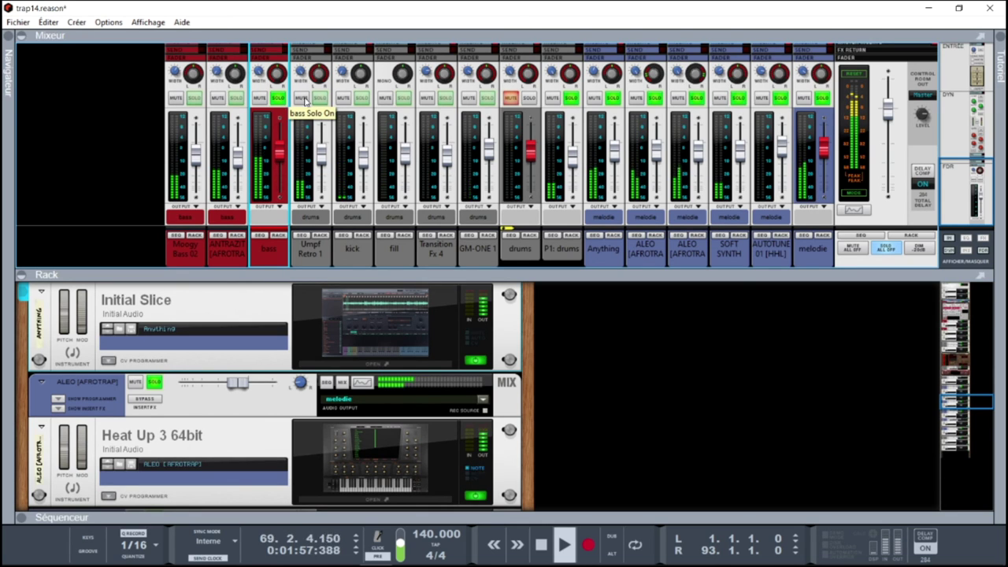
click(510, 97)
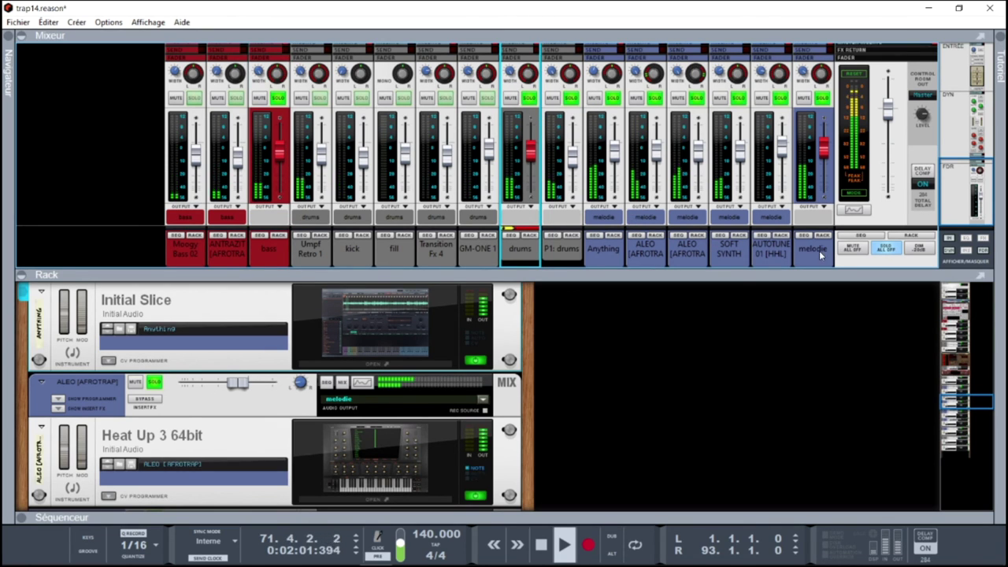
click(884, 250)
click(884, 250)
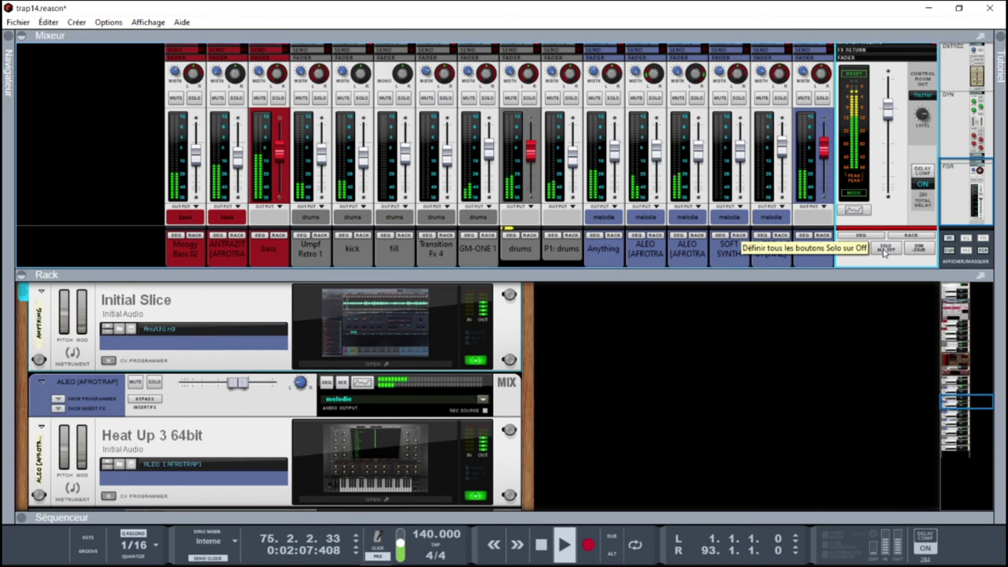
Display the Anything channel's Spectrum EQ window and move it below the mixer faders.
click(596, 185)
key(F2)
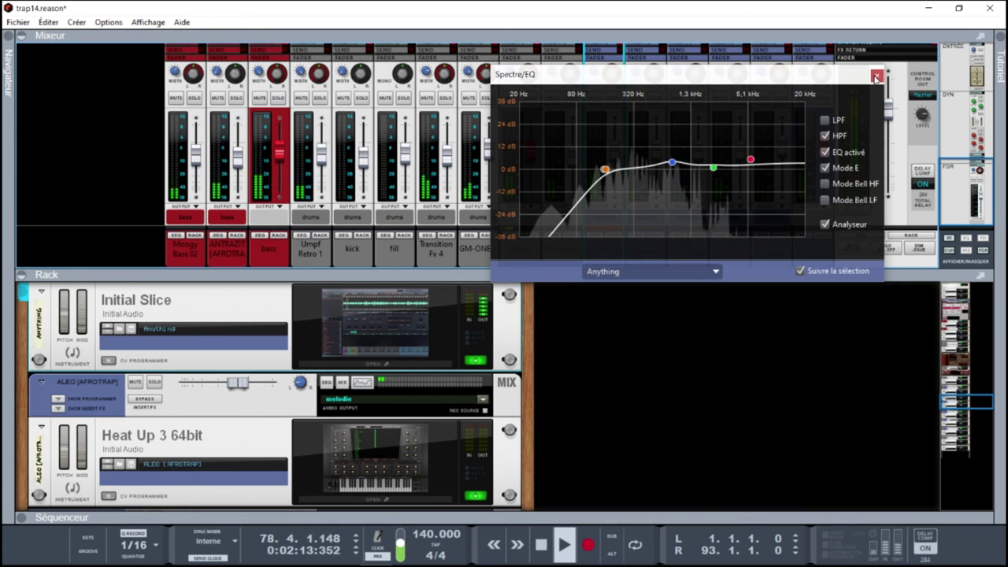
drag(807, 88, 805, 266)
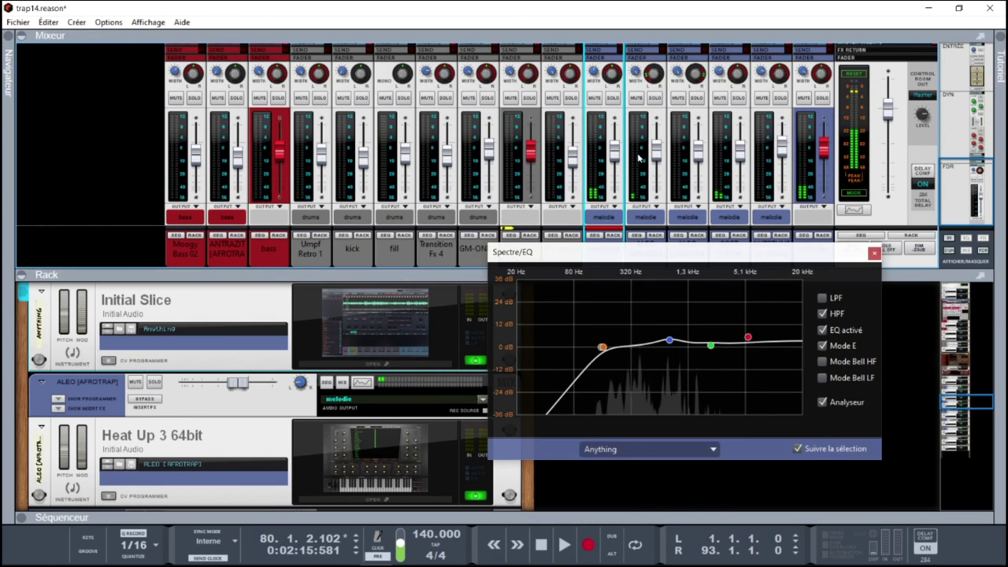
Examine the EQ curves of both ALEO [AFROTRAP] channels, SOFT SYNTH, AUTOTUNE 01 and the melodie bus one after another.
click(644, 165)
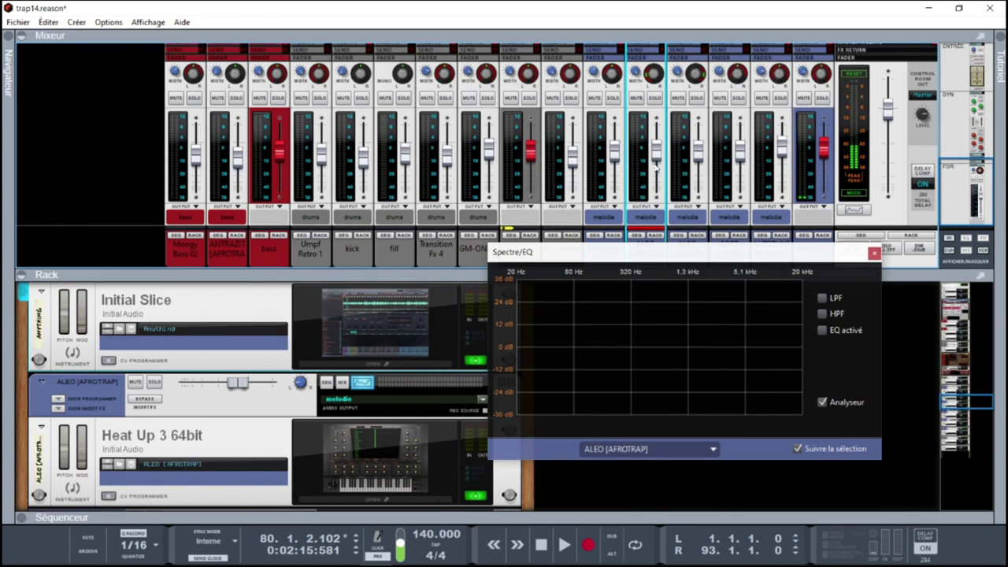
click(687, 164)
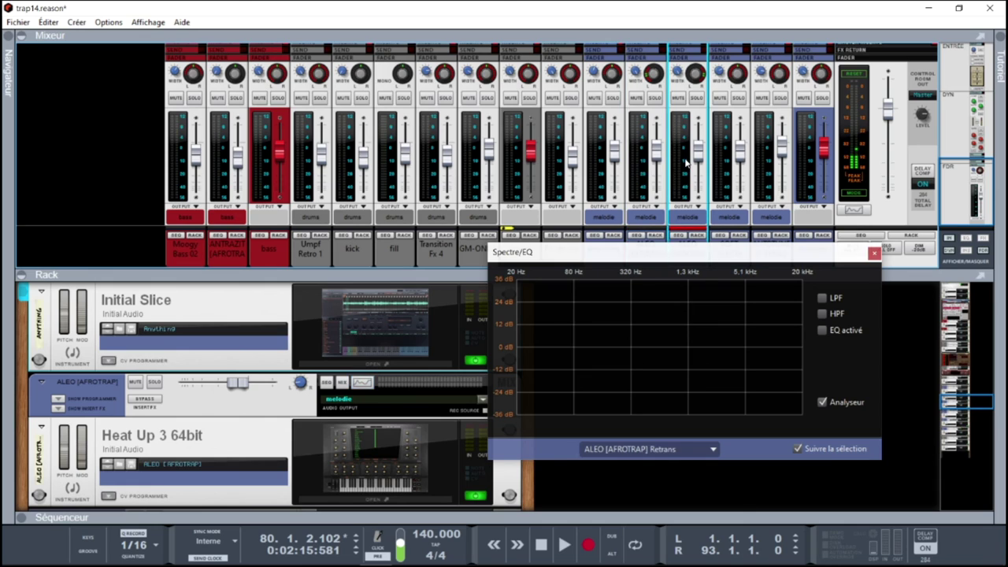
click(717, 166)
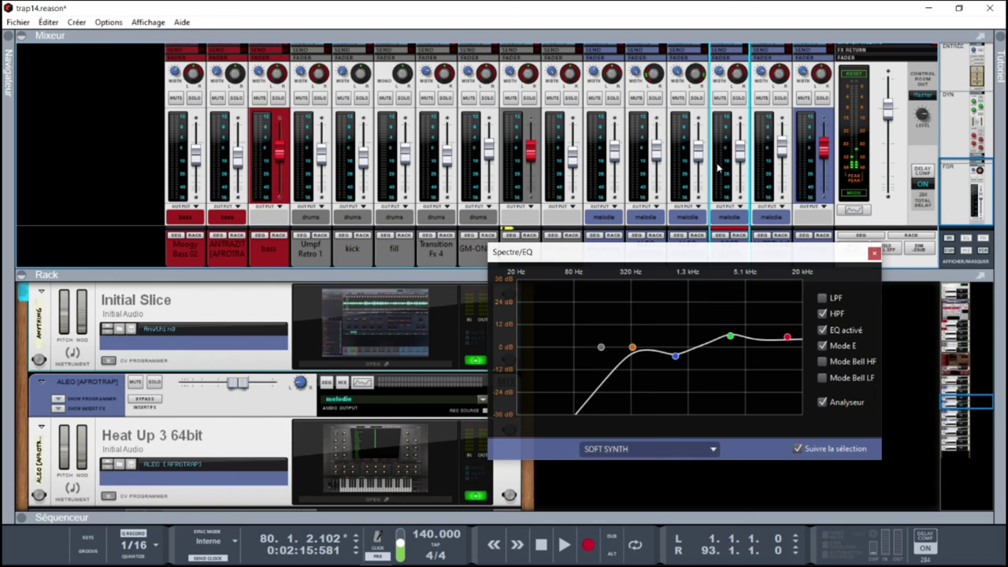
click(758, 166)
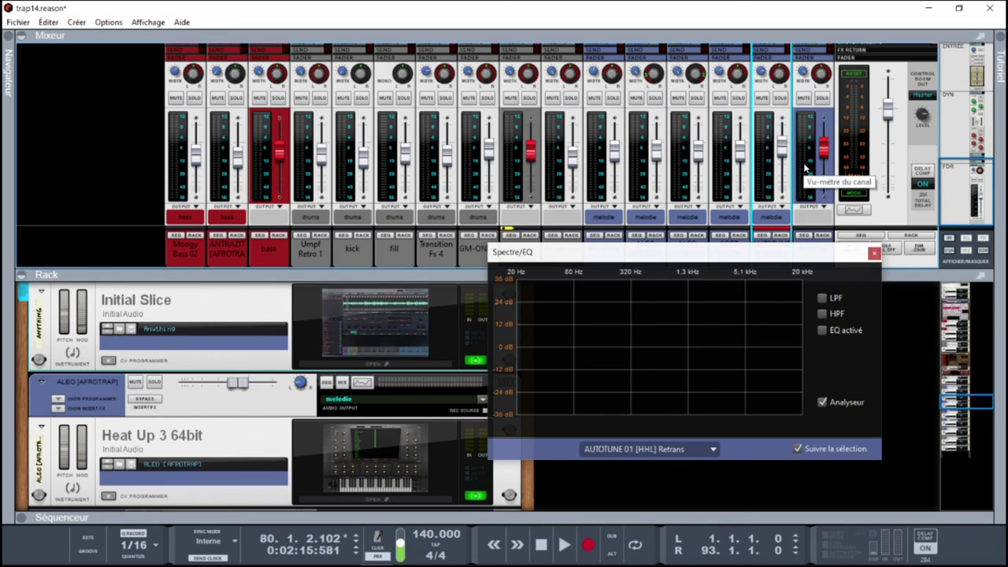
click(805, 167)
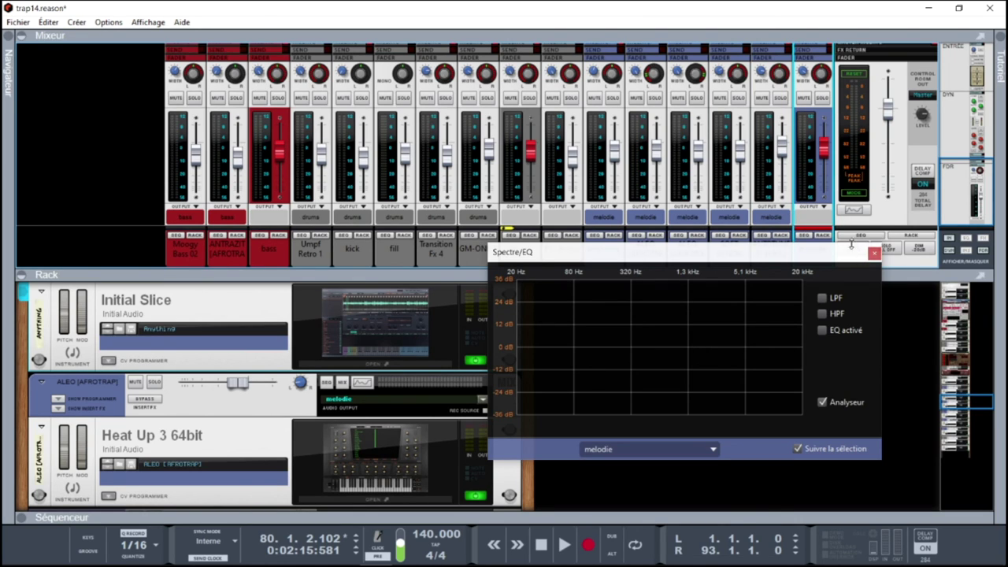
Solo the melodie bus, resume playback, and add the P1: drums, drums and bass channels to the solo in turn.
click(821, 98)
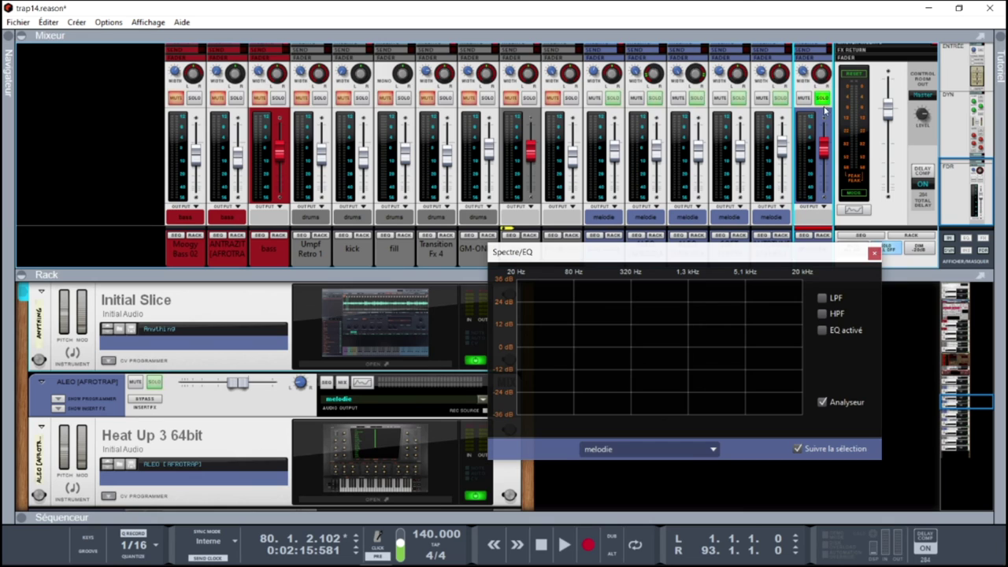
key(space)
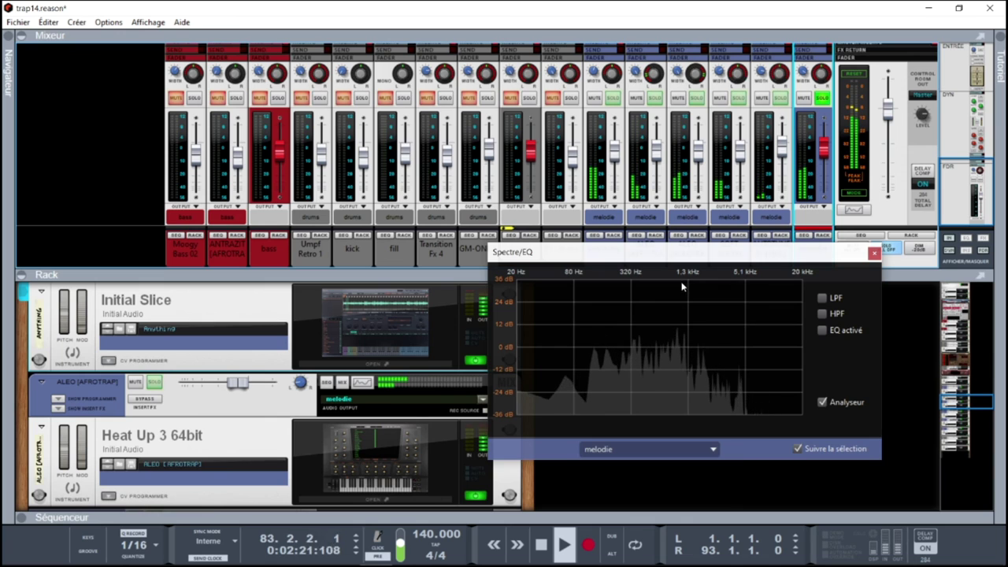
click(571, 98)
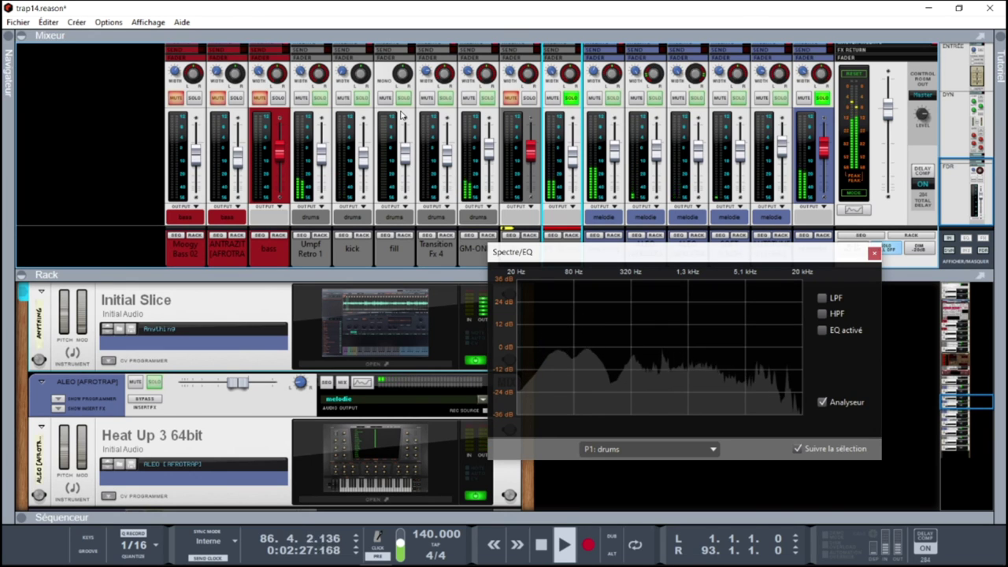
click(528, 97)
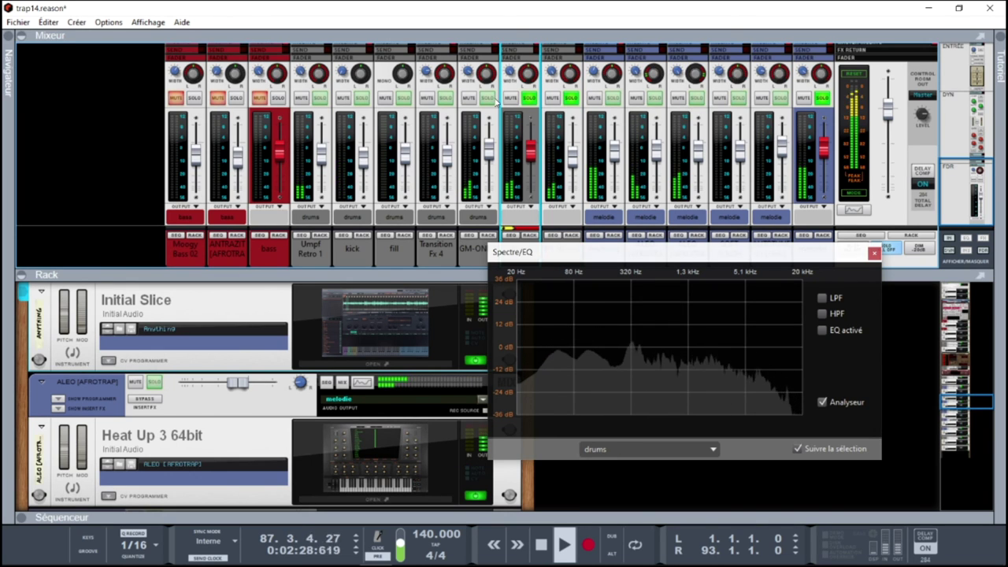
click(277, 98)
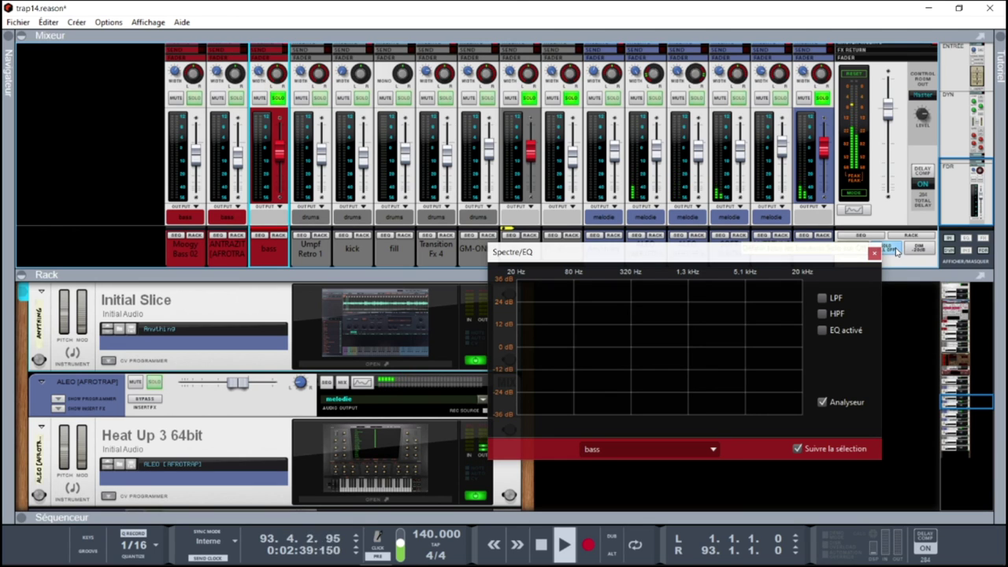
Restart playback from the beginning of the song and show the Master Section's spectrum in the analyser.
key(Home)
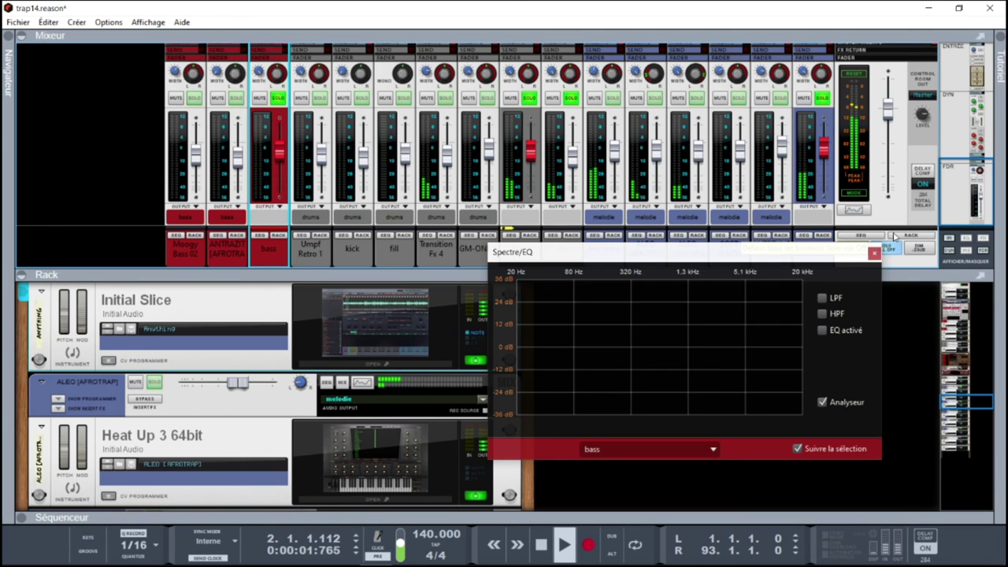
click(849, 168)
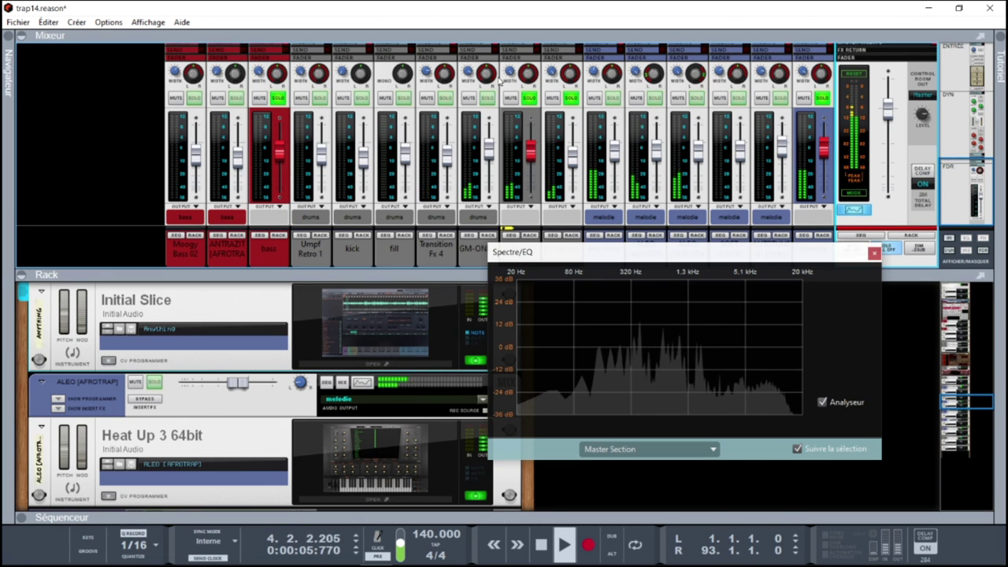
Hide the mixer and look through the rack from the Master Section effects down to the melody instruments.
click(24, 38)
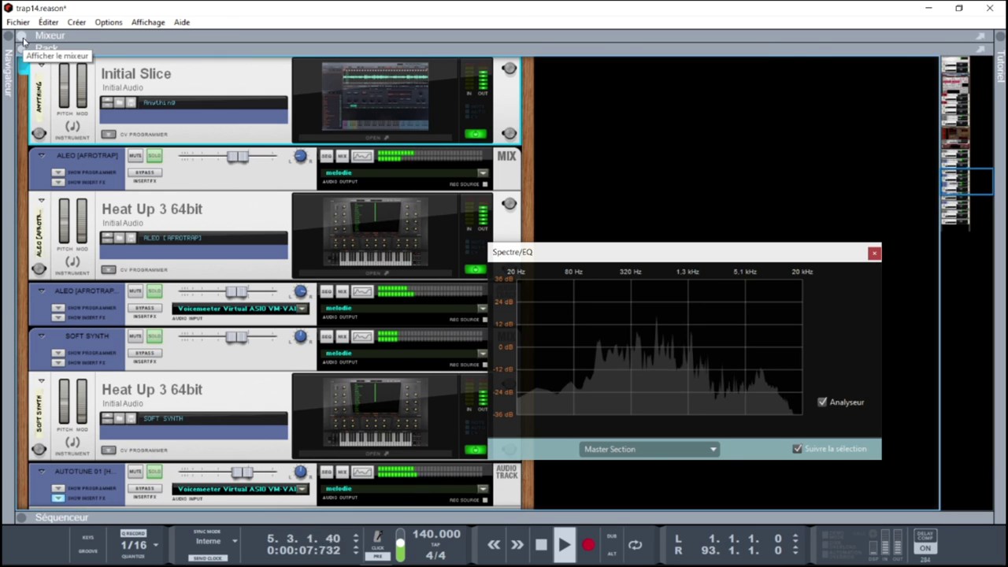
drag(985, 181, 981, 68)
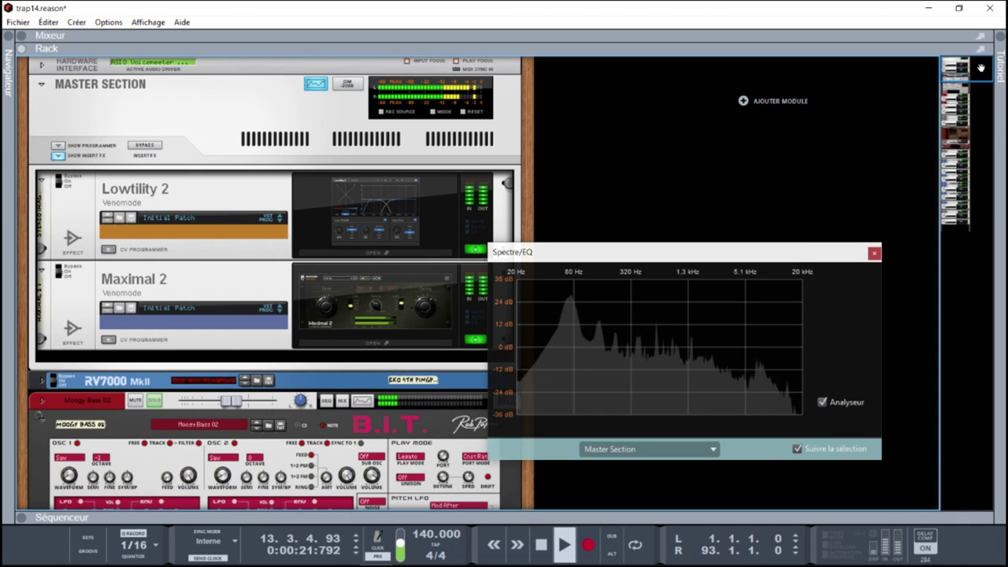
drag(988, 69, 978, 168)
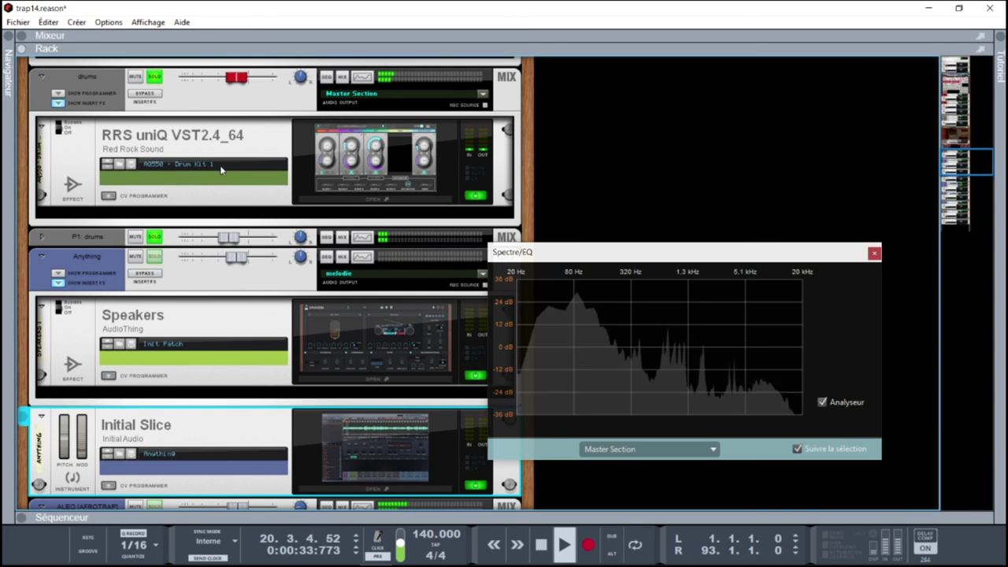
drag(949, 165, 961, 188)
Open the ALEO [AFROTRAP] Heat Up 3 window, close the Spectrum EQ window to watch it play, and close the instrument.
click(385, 245)
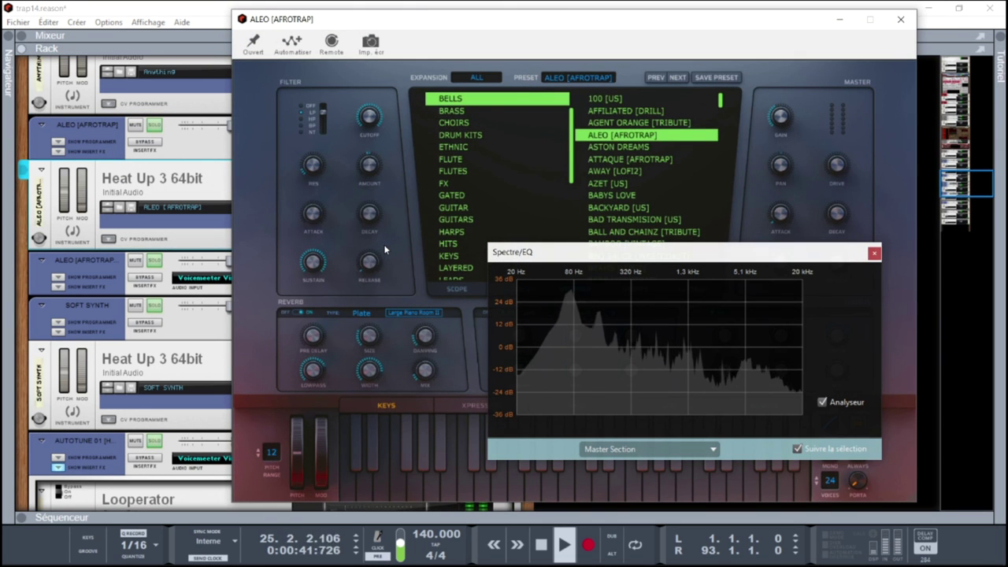
click(874, 253)
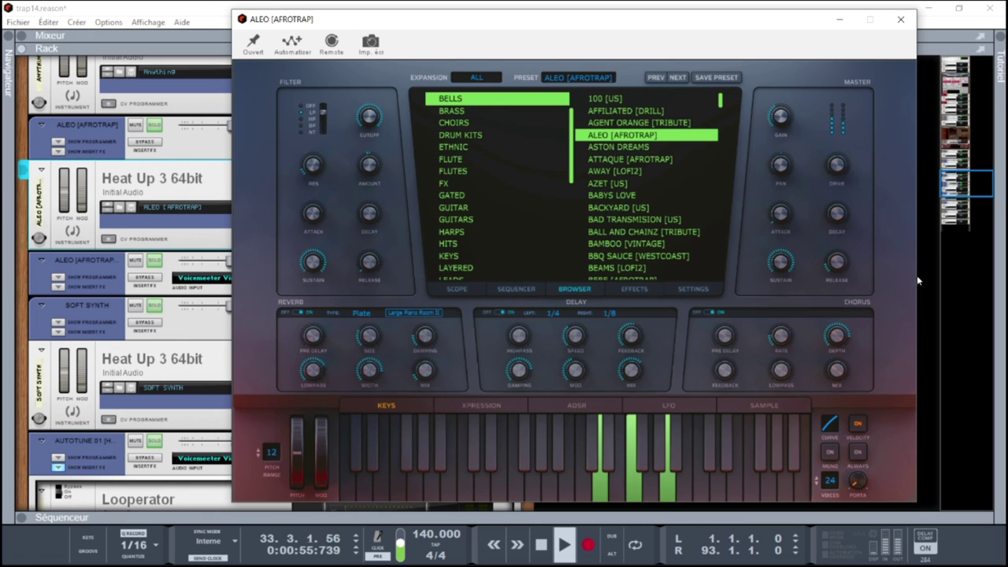
click(902, 22)
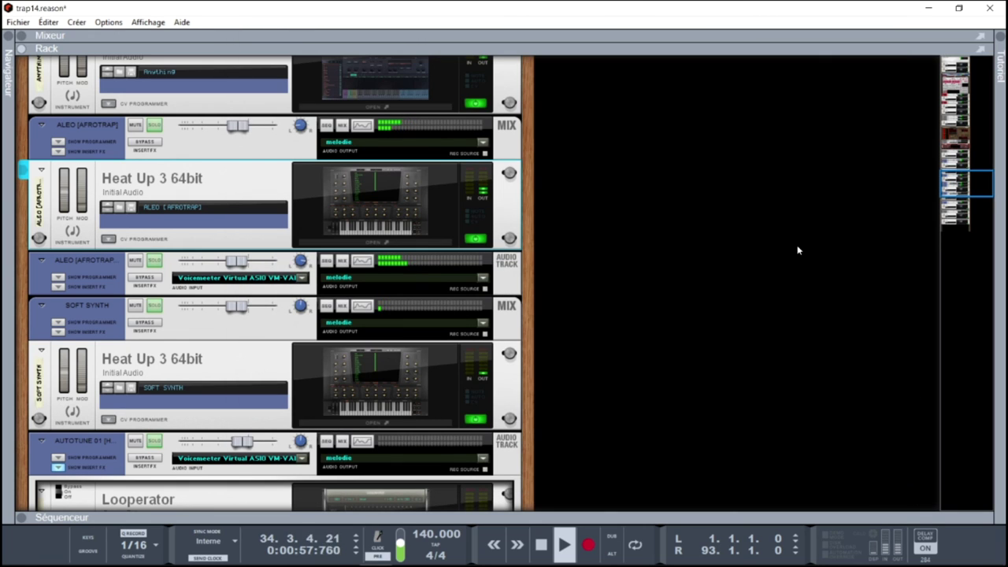
Show the sequencer at full height to view the song arrangement, and stop playback.
double_click(106, 512)
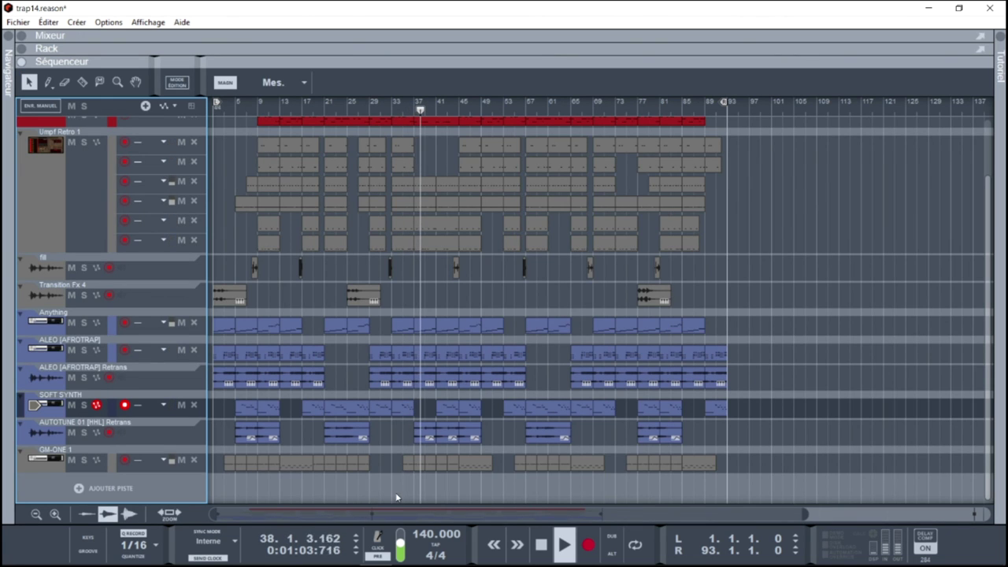
key(space)
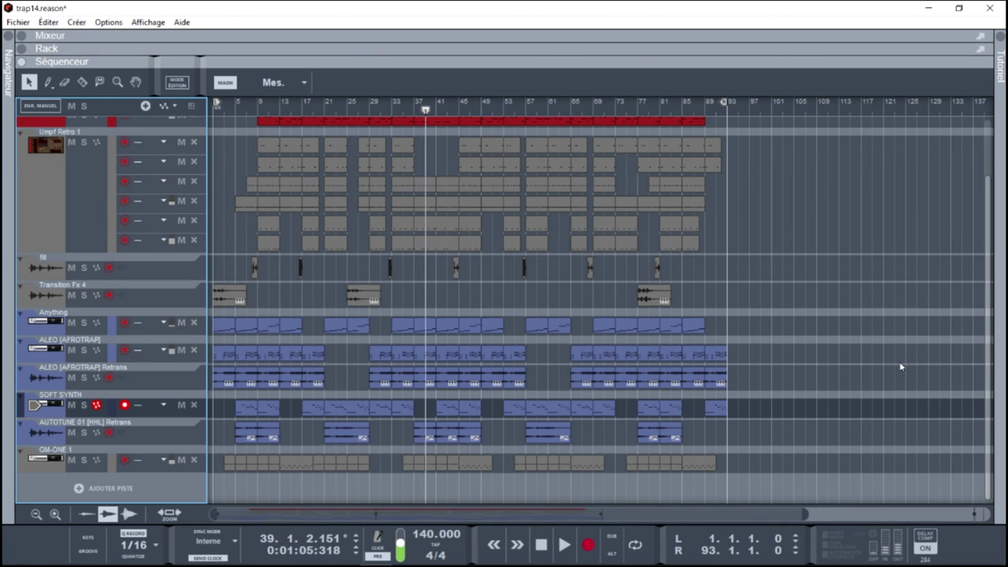